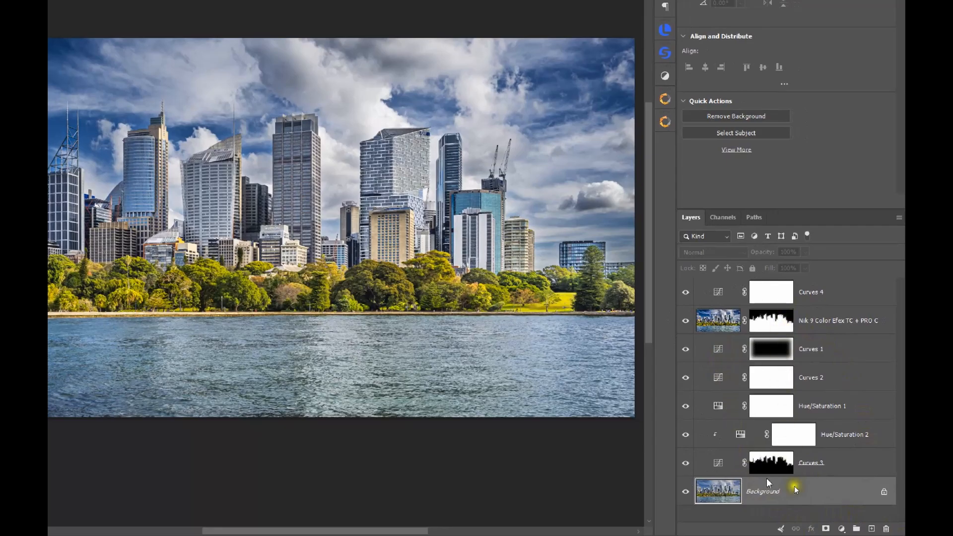
# Step: Check the layer thumbnail size options and hide every layer except Background
pyautogui.rightClick(768, 512)
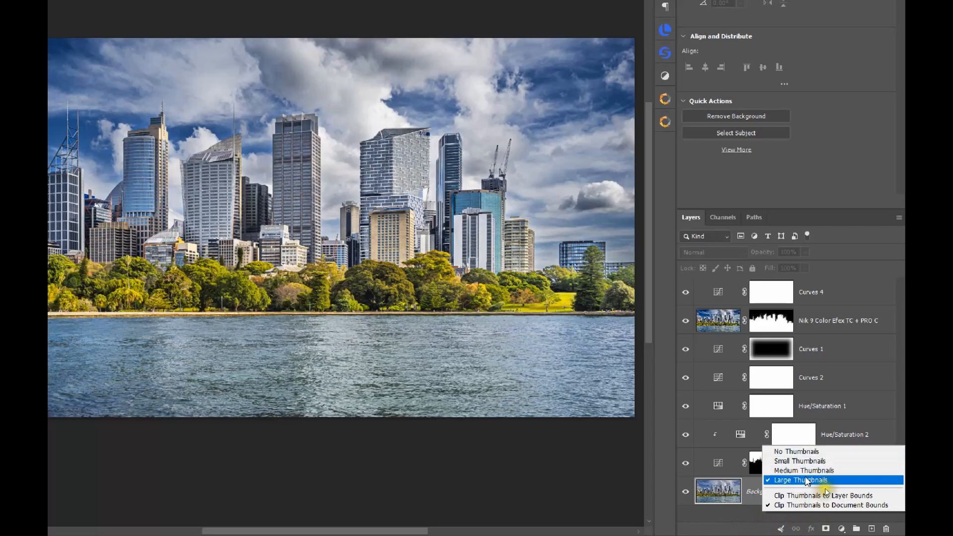
pyautogui.click(787, 522)
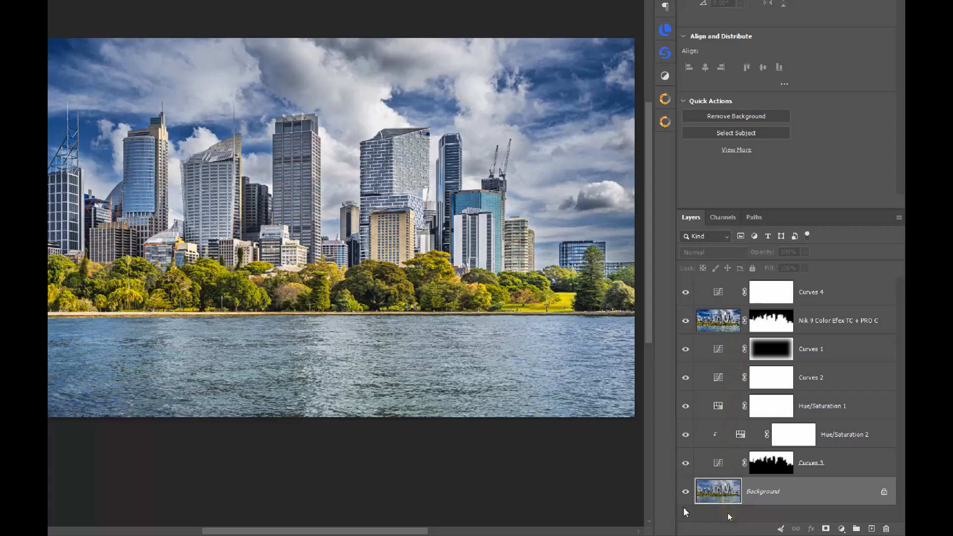
pyautogui.keyDown('alt'); pyautogui.click(686, 492); pyautogui.keyUp('alt')
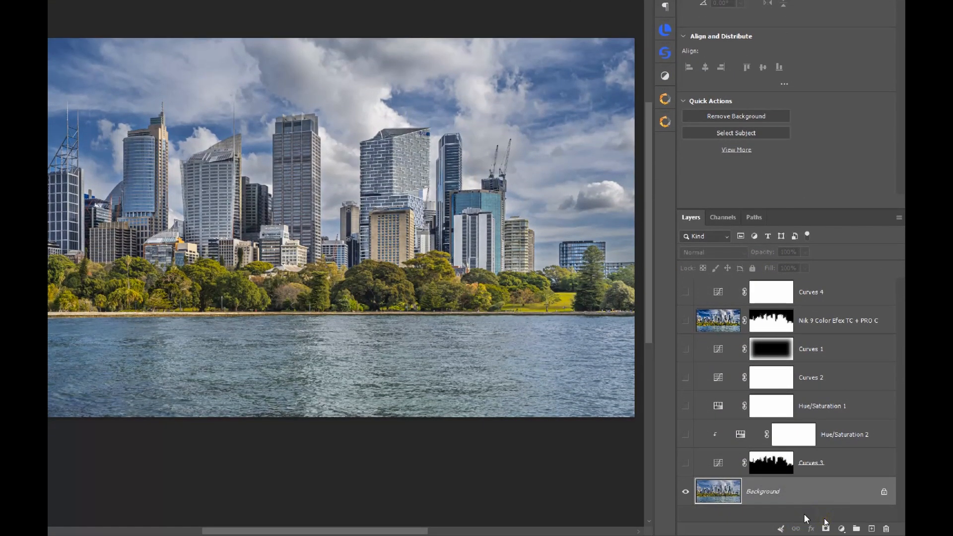
# Step: Look through the adjustment layer types available for the image
pyautogui.moveTo(820, 522); pyautogui.dragTo(799, 508)
pyautogui.click(842, 531)
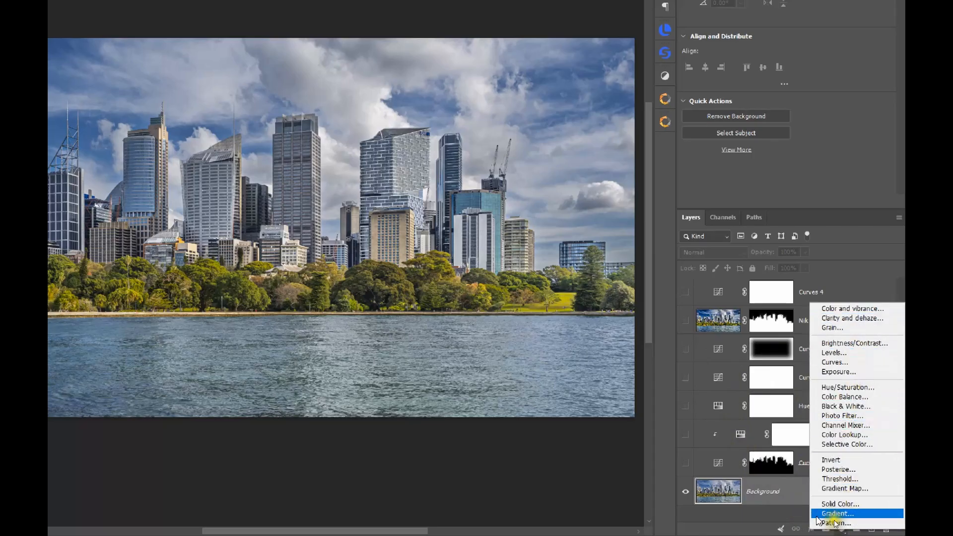
pyautogui.press('Escape')
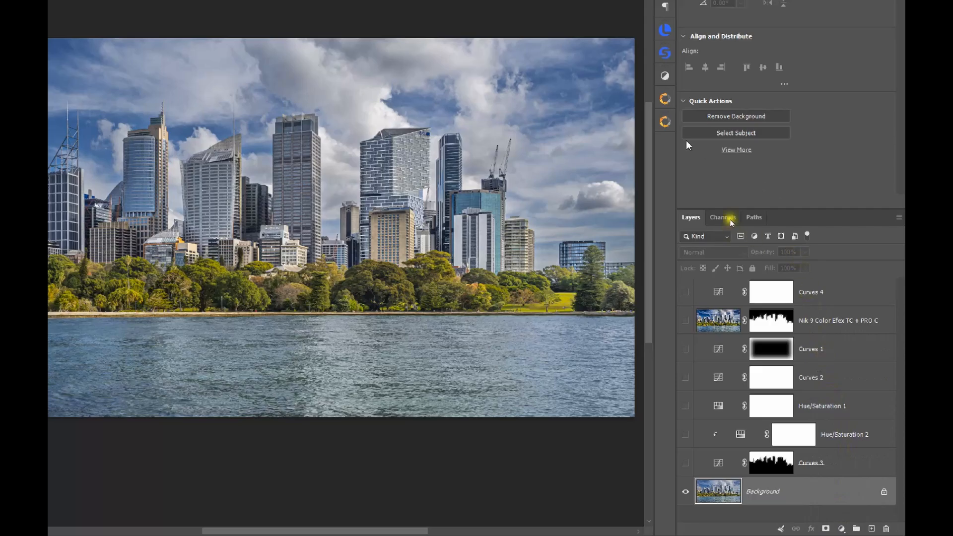
pyautogui.click(665, 76)
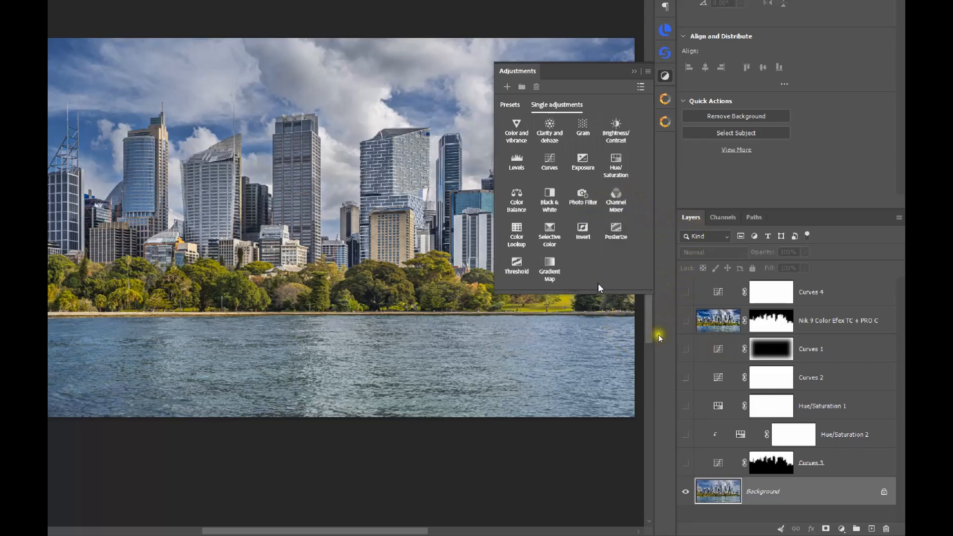
pyautogui.click(691, 164)
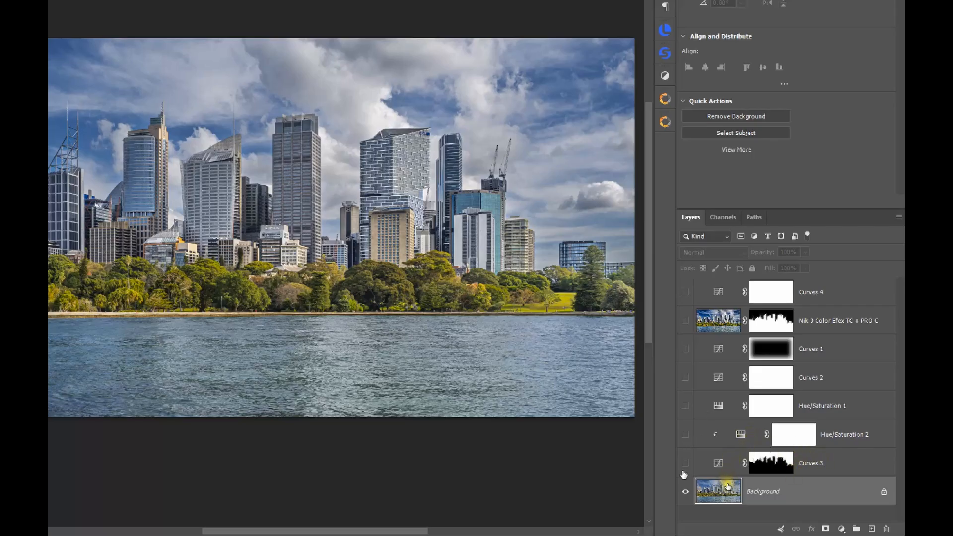
# Step: Select the Curves 3 layer and turn its visibility on, comparing the sky with and without it
pyautogui.click(760, 474)
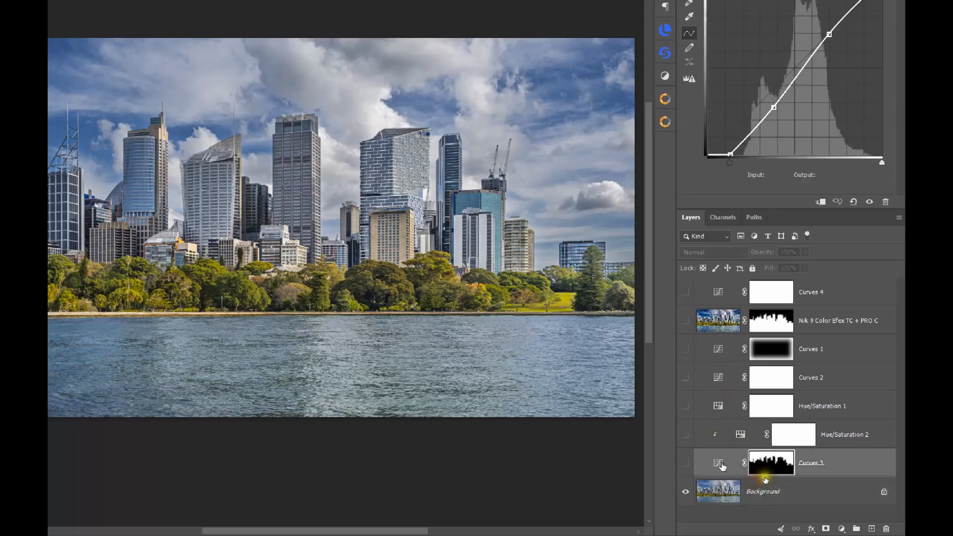
pyautogui.click(687, 464)
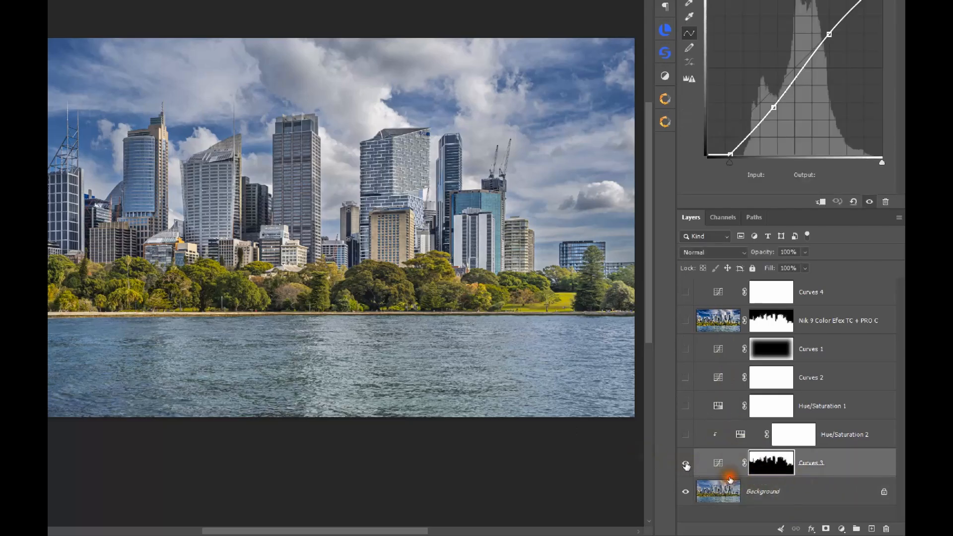
pyautogui.click(687, 465)
pyautogui.click(686, 466)
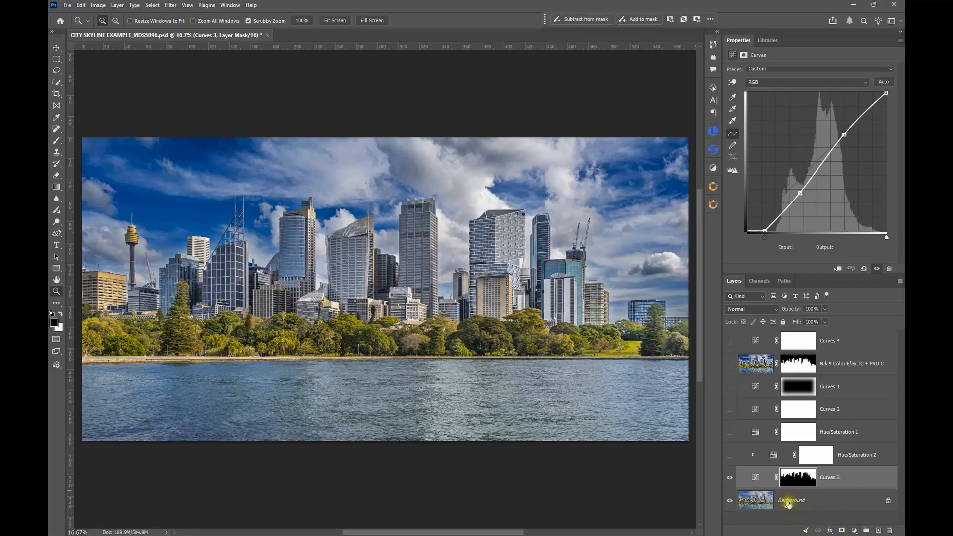
# Step: Examine the curve and the layer mask of Curves 3, comparing the image with and without the adjustment
pyautogui.click(752, 478)
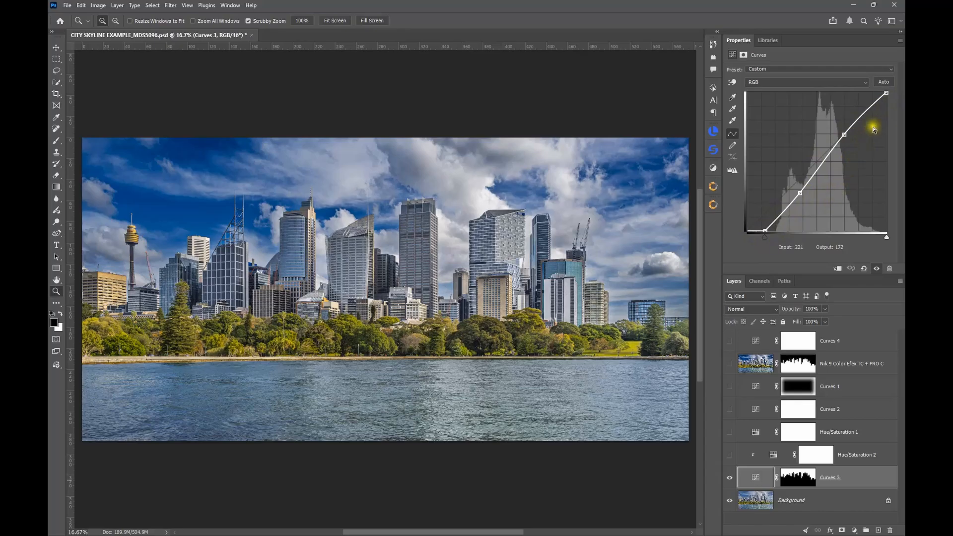
pyautogui.click(801, 482)
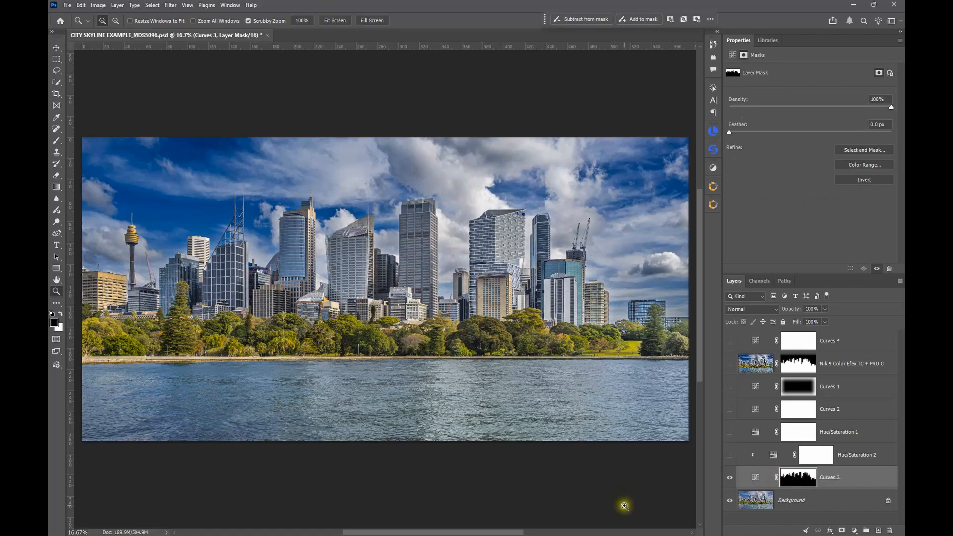
pyautogui.click(730, 479)
pyautogui.click(731, 479)
pyautogui.click(730, 479)
pyautogui.click(869, 479)
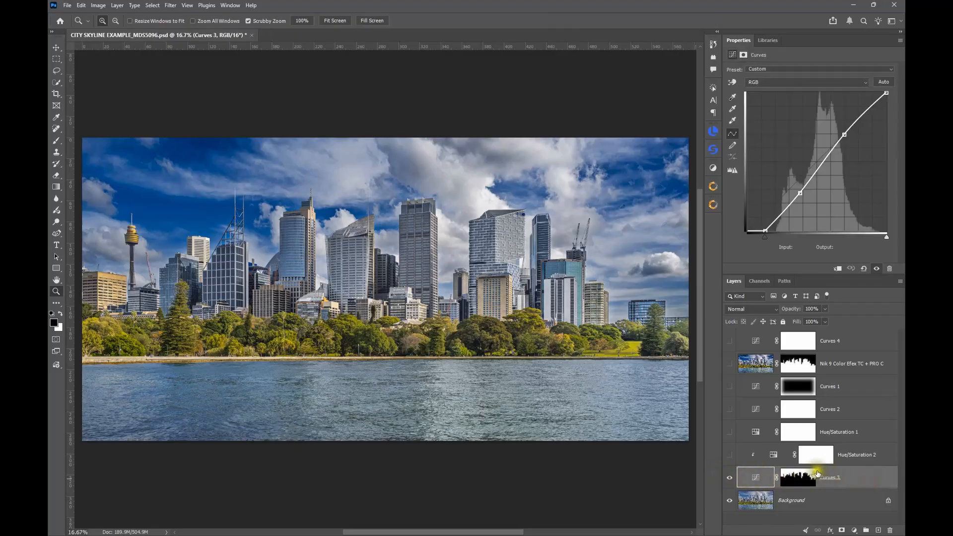
pyautogui.click(790, 479)
# Step: Turn on the Hue/Saturation 2 layer clipped to Curves 3 and display its settings for the blues
pyautogui.click(728, 455)
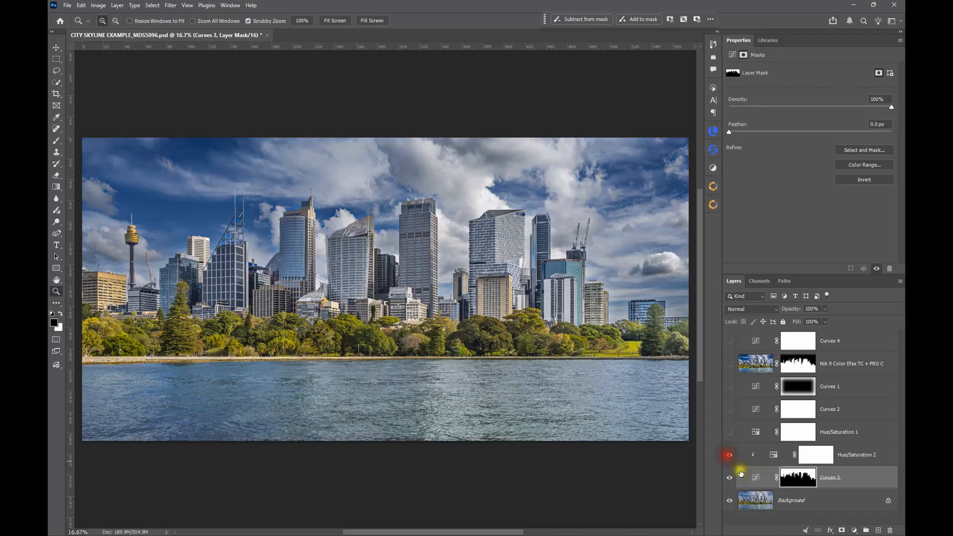
pyautogui.click(773, 456)
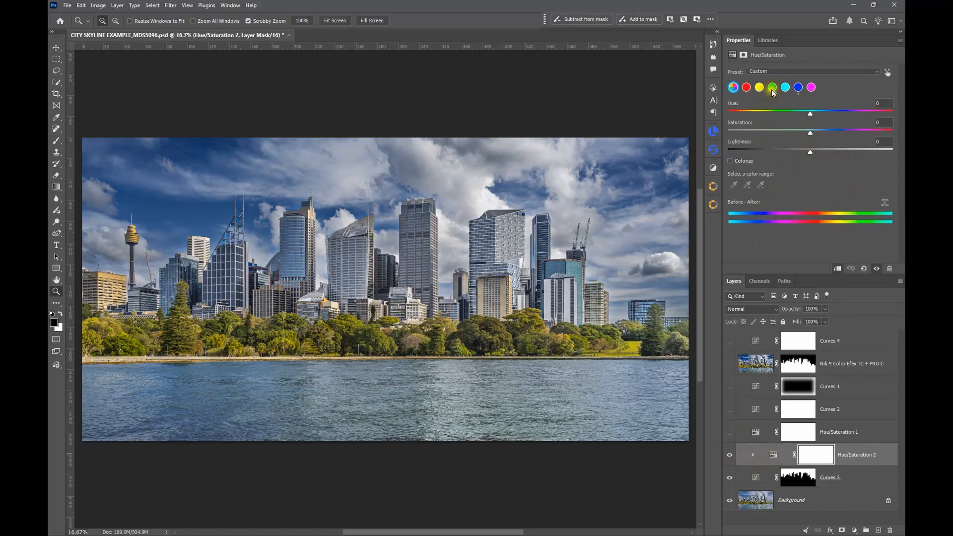
pyautogui.click(798, 88)
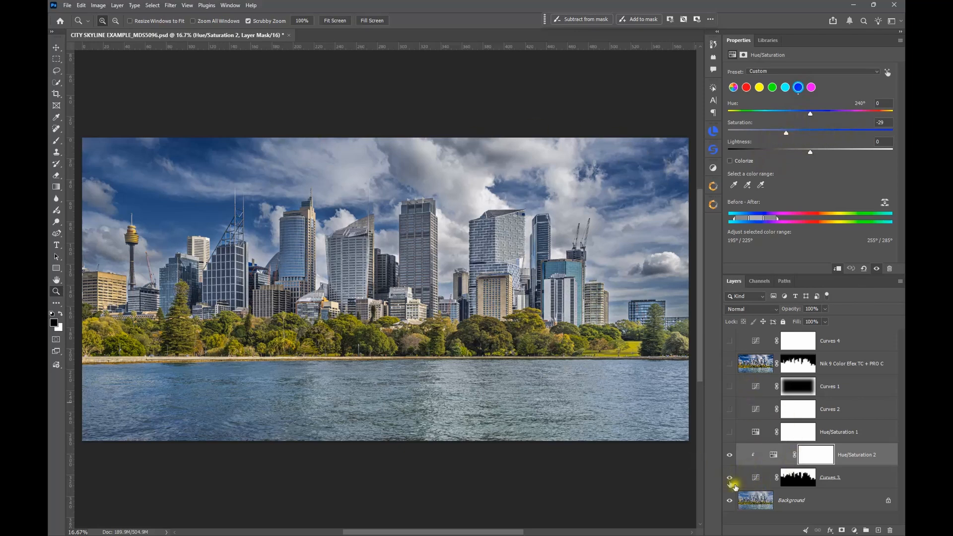
# Step: Compare the image with and without Hue/Saturation 2 and Curves 3, leaving both layers visible
pyautogui.click(729, 456)
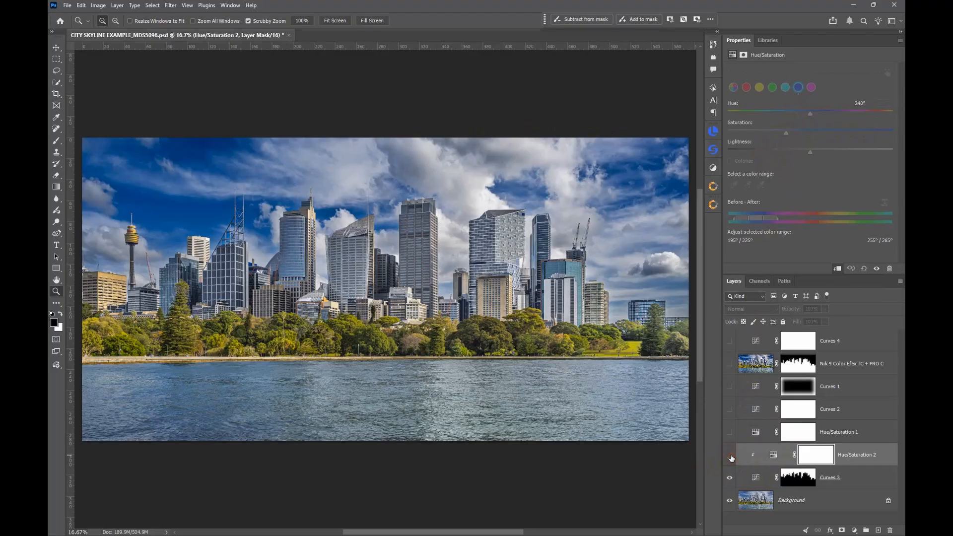
pyautogui.click(730, 456)
pyautogui.click(730, 479)
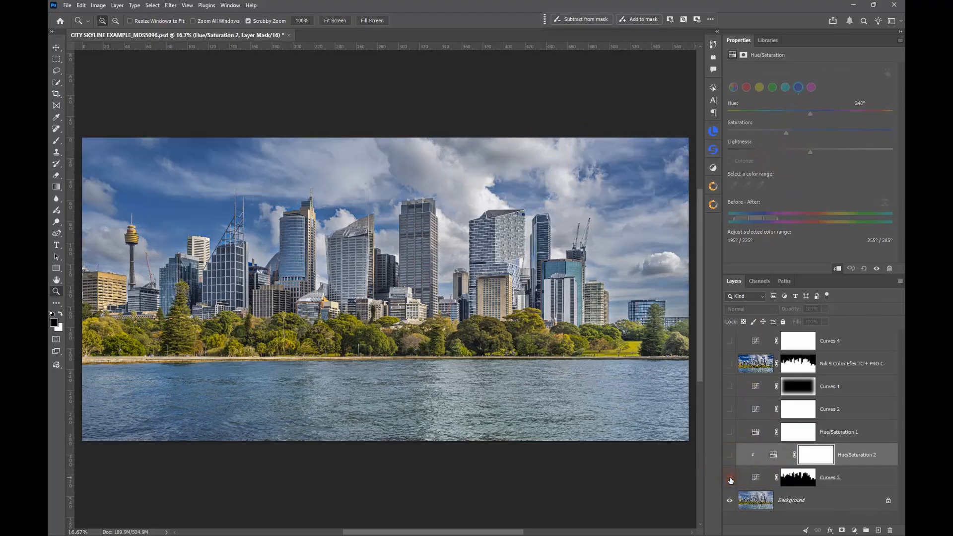
pyautogui.click(730, 479)
pyautogui.click(730, 454)
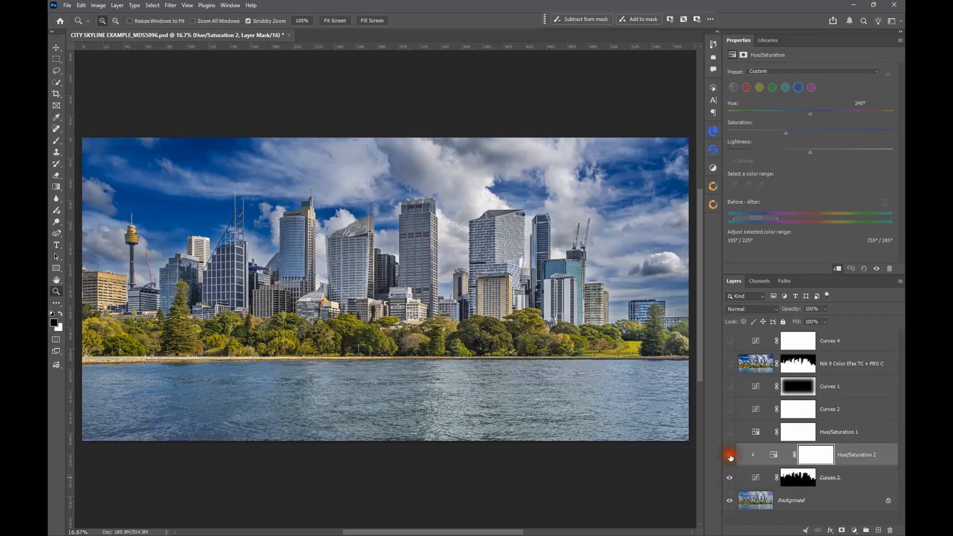
pyautogui.click(773, 455)
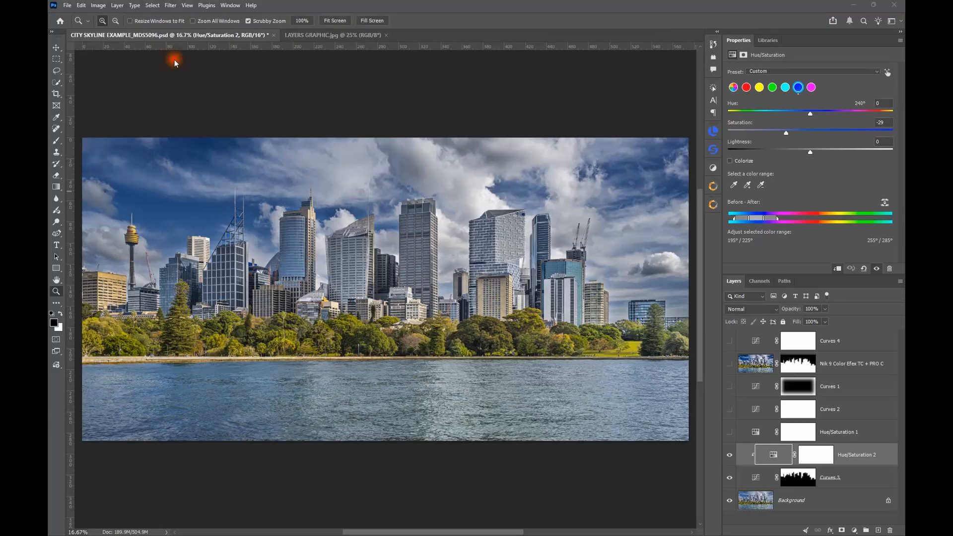
# Step: View the layer stack illustration in LAYERS GRAPHIC.jpg and return to the city skyline document
pyautogui.click(330, 35)
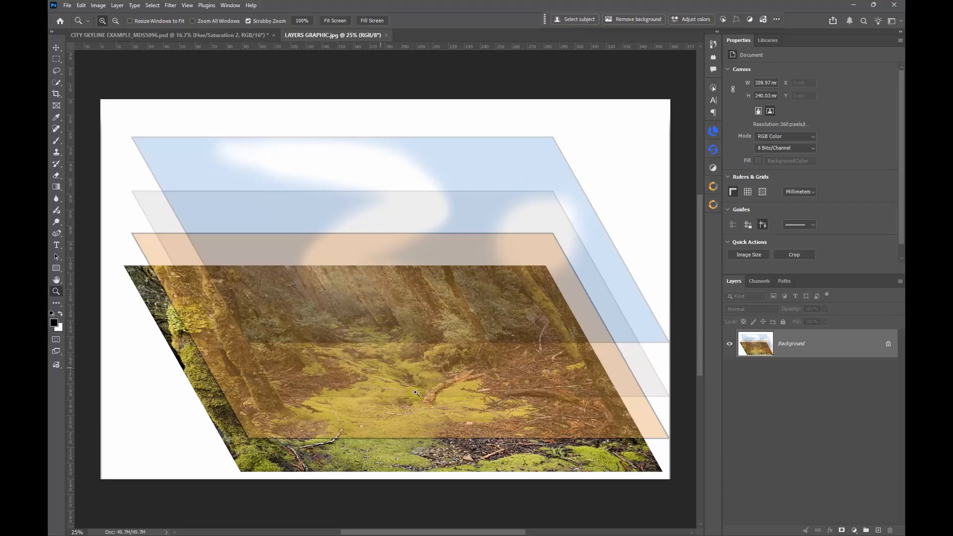
pyautogui.click(142, 39)
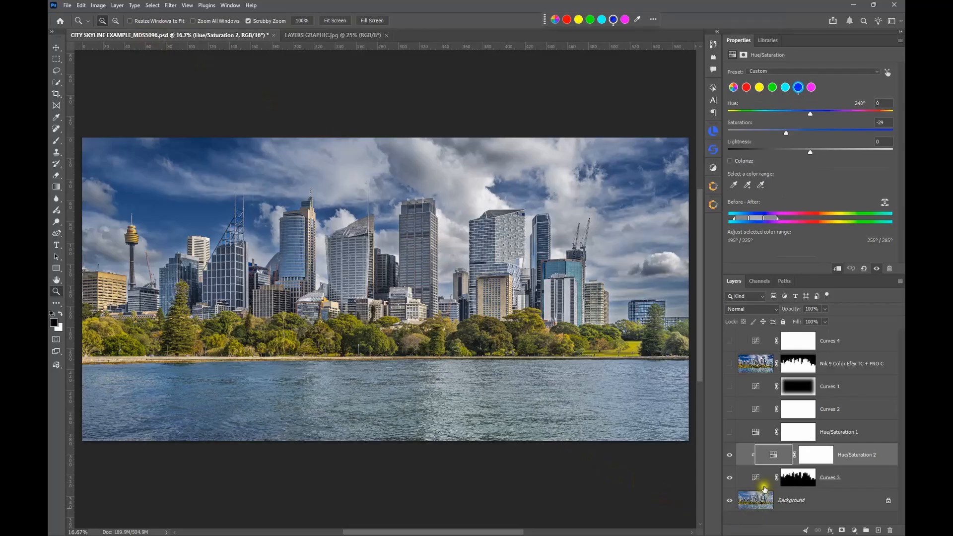
# Step: Select the Curves 3 layer and view its mask full size on the canvas before returning to the normal image view
pyautogui.click(776, 480)
pyautogui.click(777, 482)
pyautogui.click(754, 484)
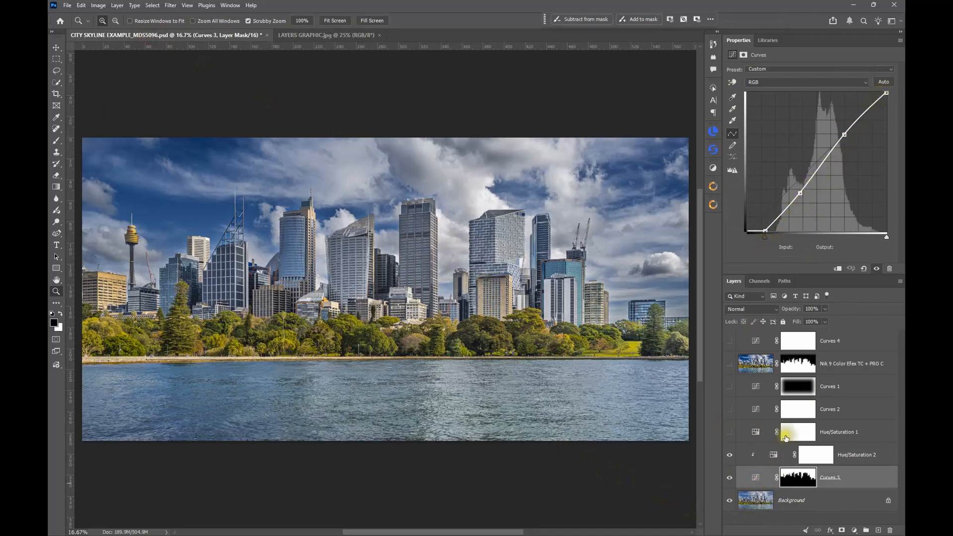
pyautogui.click(798, 478)
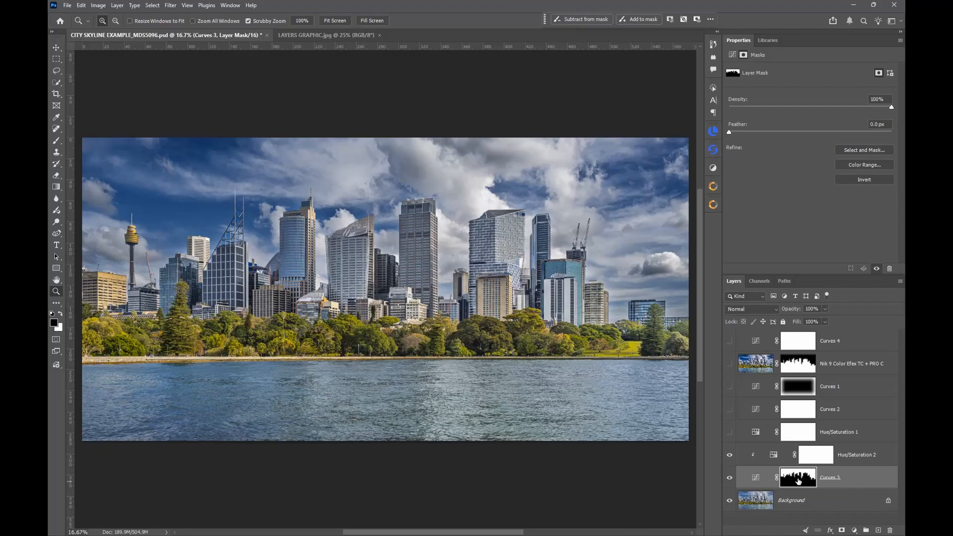
pyautogui.click(798, 479)
pyautogui.keyDown('alt'); pyautogui.click(798, 480); pyautogui.keyUp('alt')
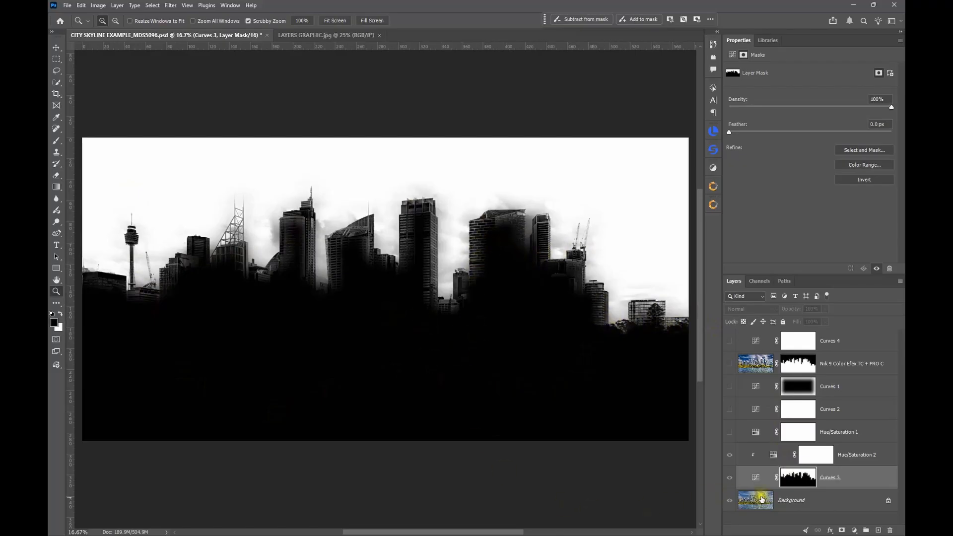
pyautogui.keyDown('alt'); pyautogui.click(798, 481); pyautogui.keyUp('alt')
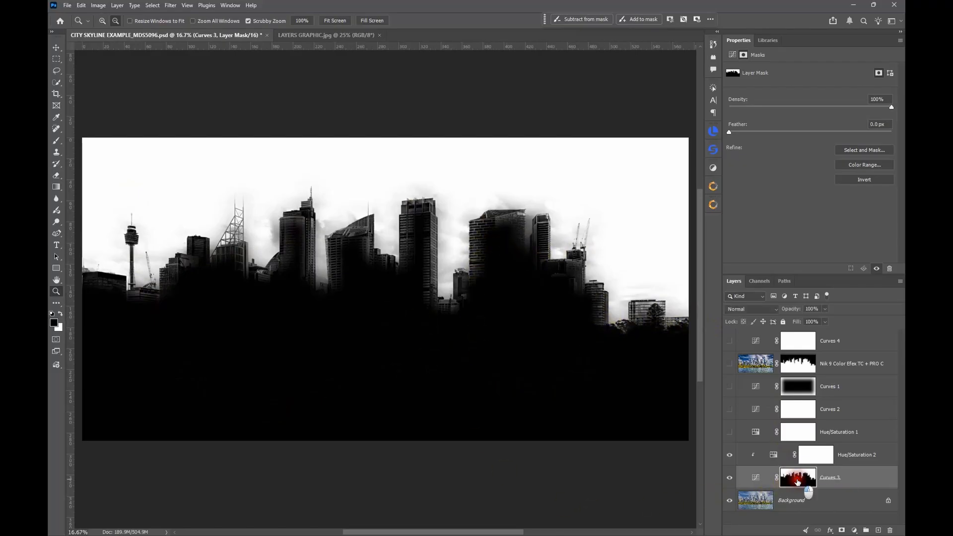
# Step: Compare the skyline image before and after the masked Curves 3 adjustment, leaving the layer visible
pyautogui.click(731, 480)
pyautogui.click(730, 479)
pyautogui.click(729, 479)
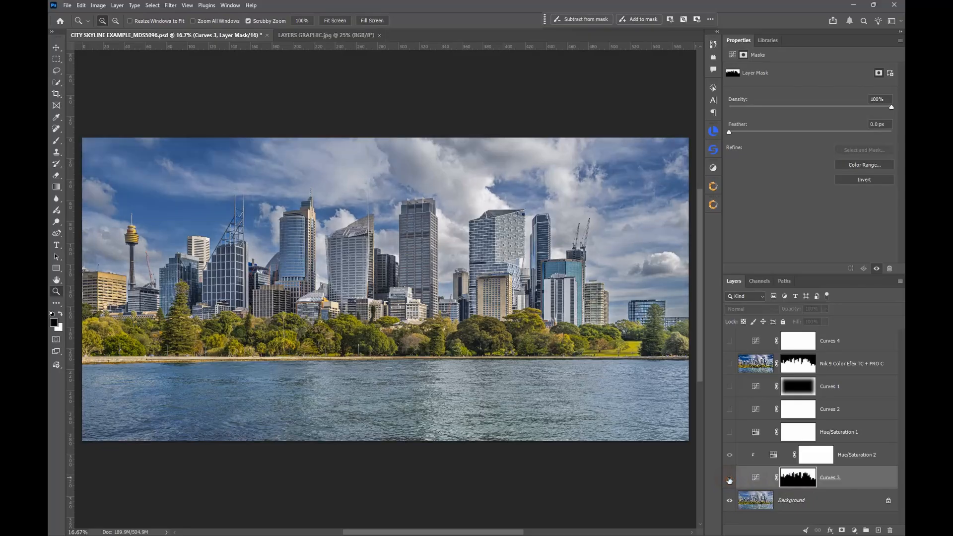
pyautogui.click(729, 479)
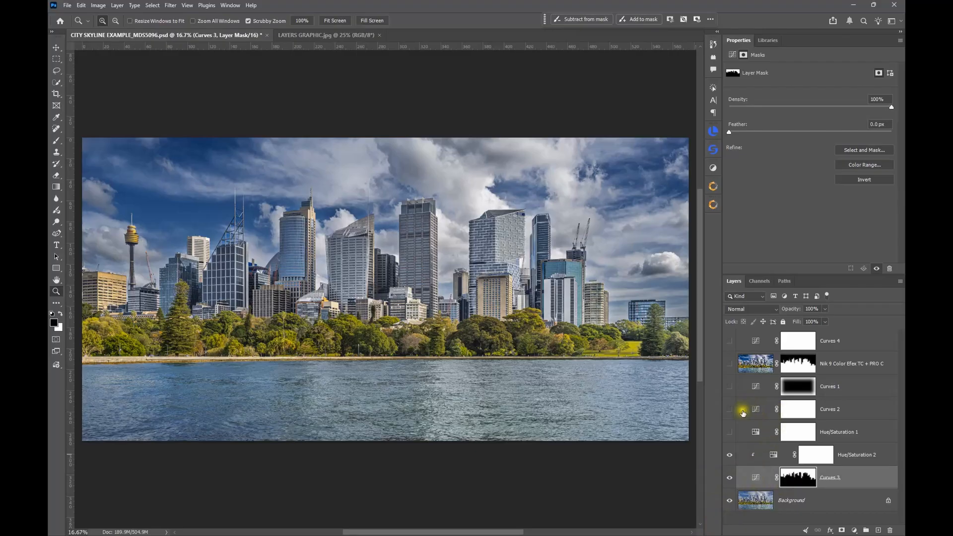
# Step: Add a Black & White adjustment layer above Curves 4 and apply the High Contrast Red Filter preset
pyautogui.click(860, 341)
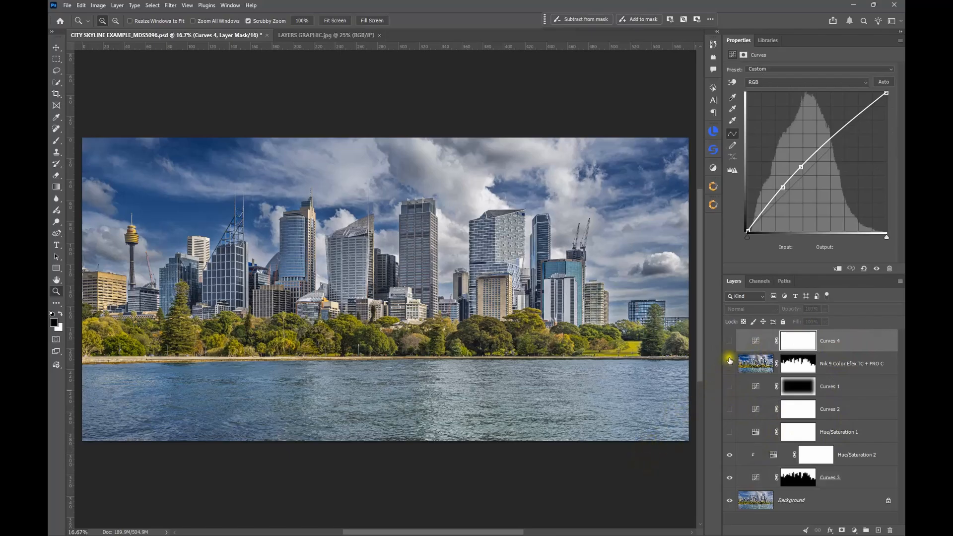
pyautogui.click(713, 169)
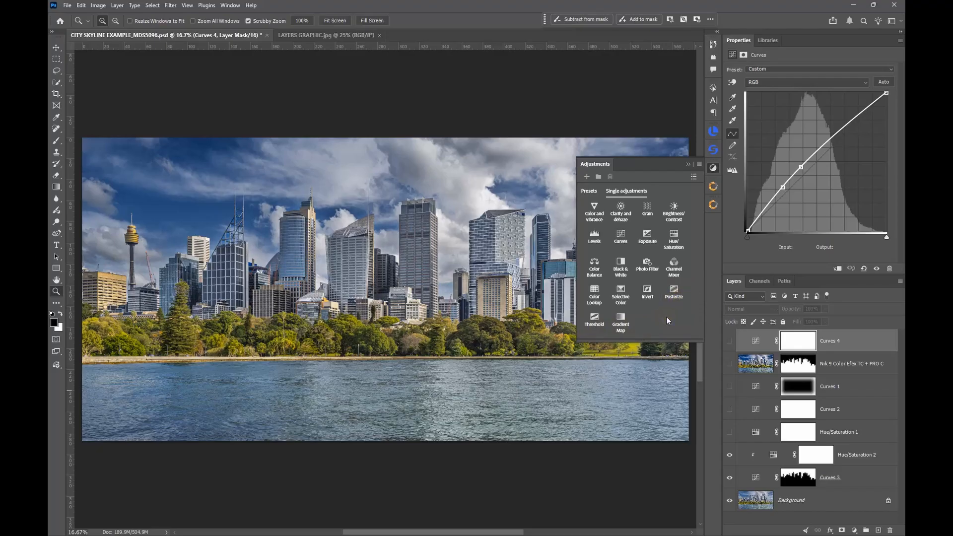
pyautogui.click(621, 268)
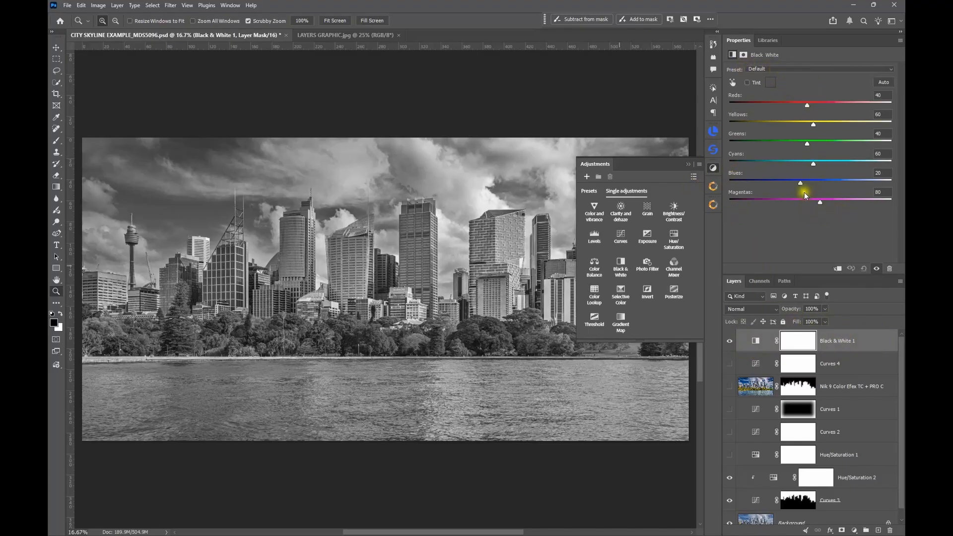
pyautogui.click(825, 69)
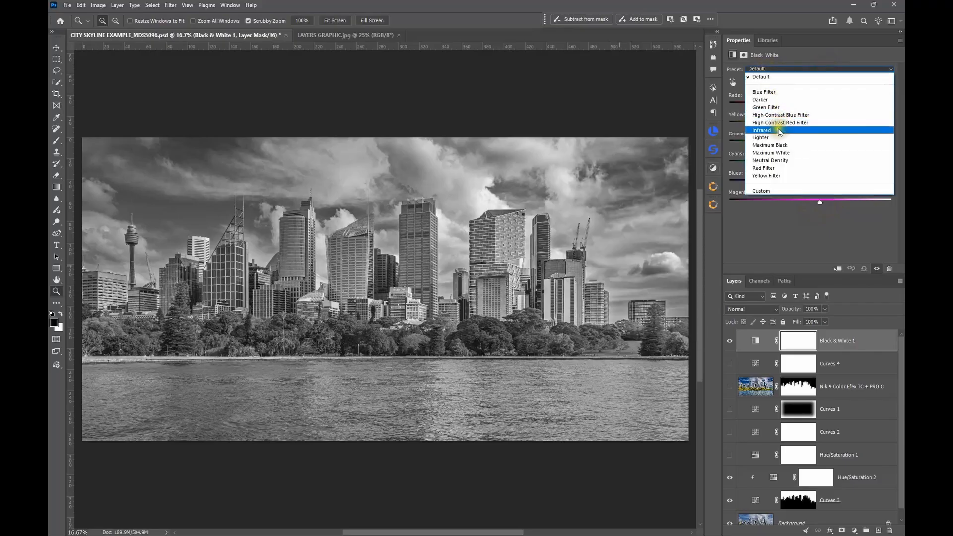
pyautogui.click(779, 123)
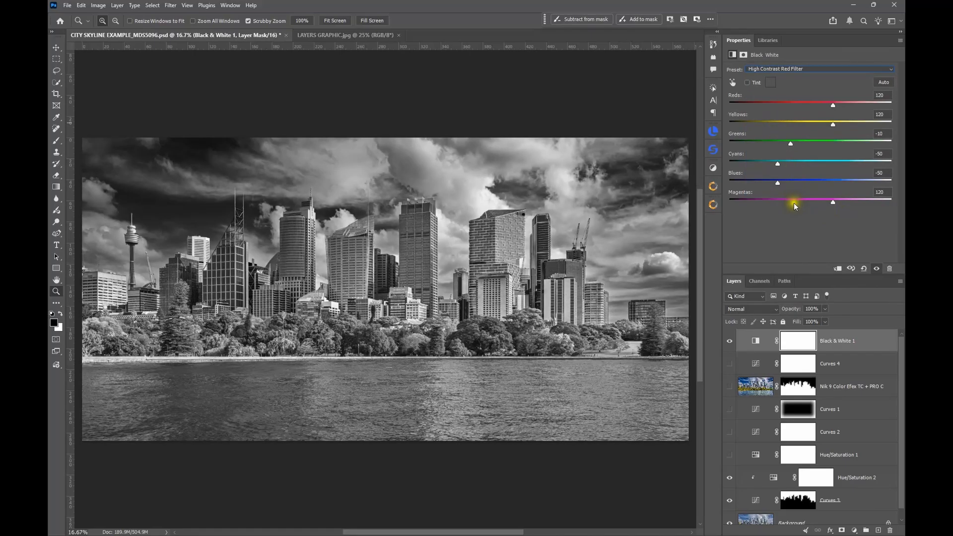
# Step: Compare the image with and without the Black & White layer, and select its adjustment instead of its mask
pyautogui.click(731, 342)
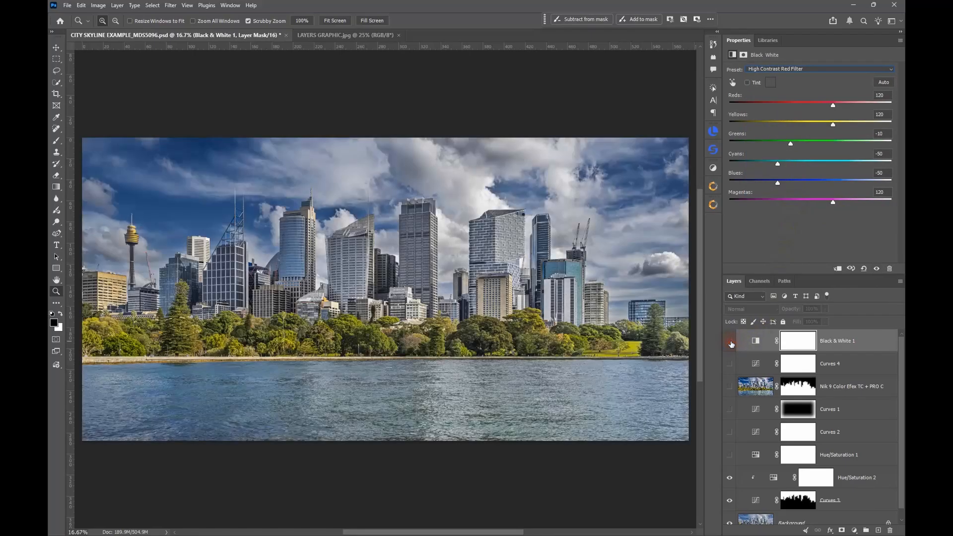
pyautogui.click(730, 341)
pyautogui.click(756, 342)
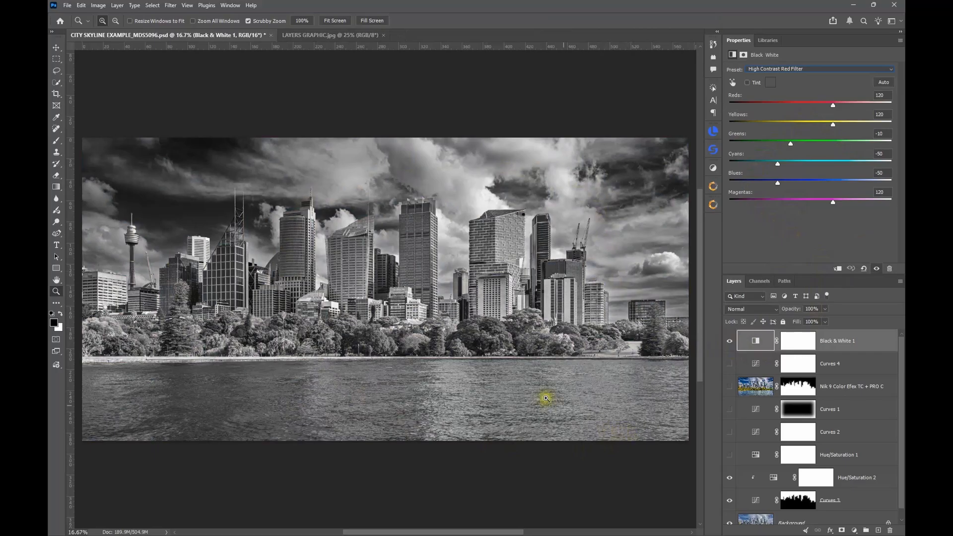
# Step: Select the Black & White 1 layer mask and ready the Brush tool with black and an enlarged brush size
pyautogui.click(800, 340)
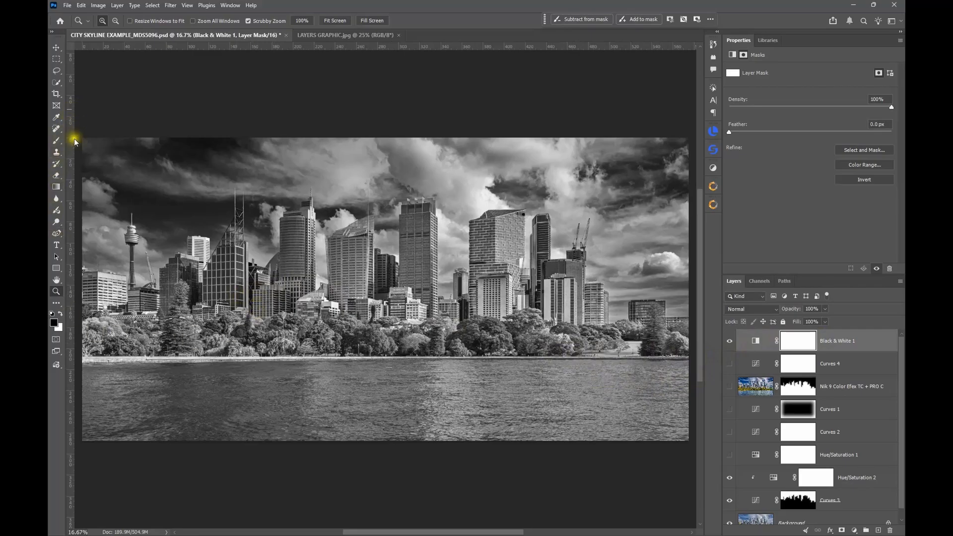
pyautogui.click(57, 141)
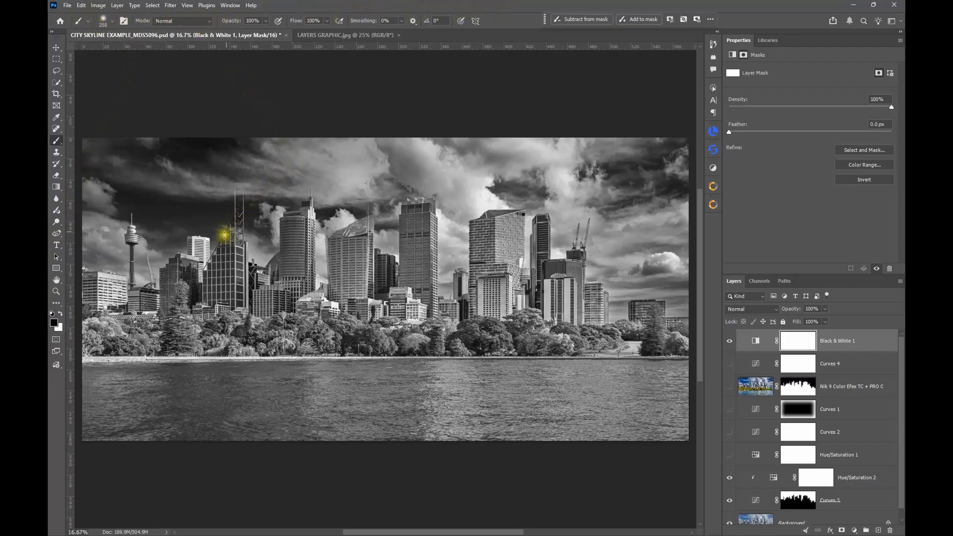
pyautogui.press('capslock')
pyautogui.press('capslock')
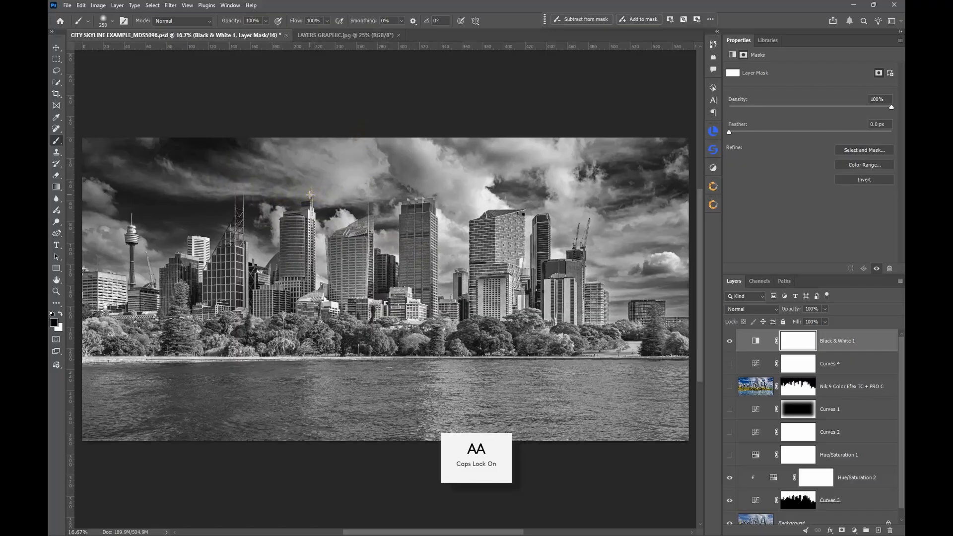
pyautogui.click(270, 185)
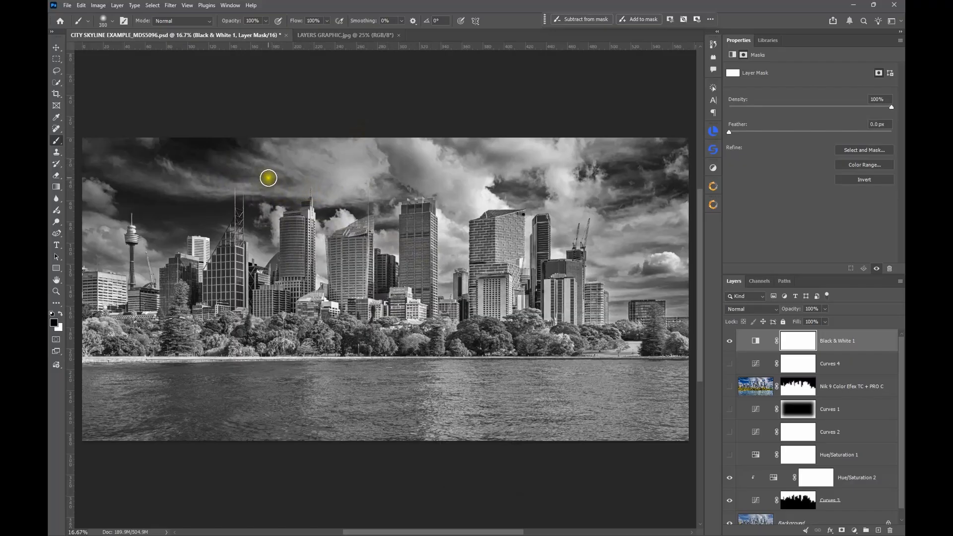
pyautogui.press(']')
pyautogui.press(']')
pyautogui.press(']')
pyautogui.press(']')
pyautogui.press(']')
pyautogui.press(']')
pyautogui.press(']')
pyautogui.press(']')
pyautogui.press(']')
pyautogui.press(']')
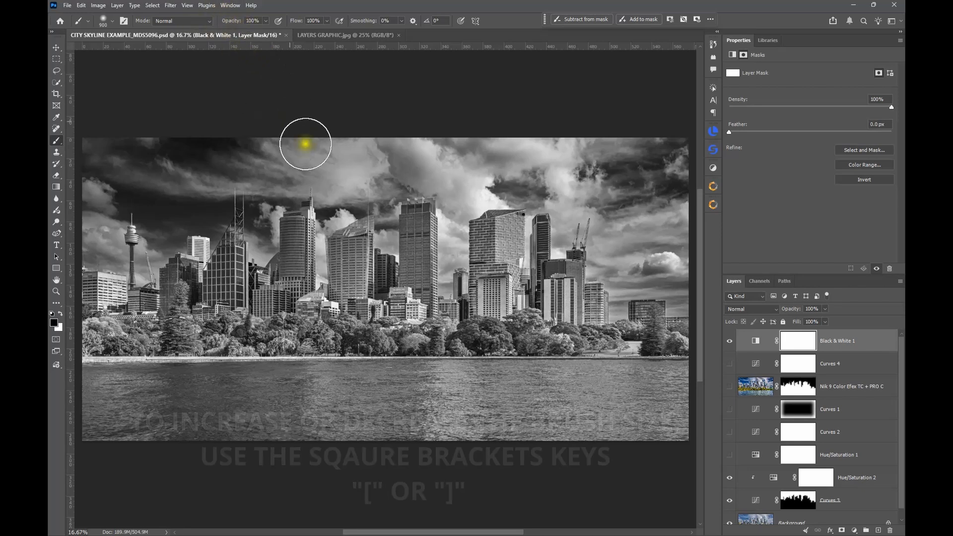
# Step: Paint black on the Black & White 1 mask over the central and right-hand sky and upper buildings to reveal their colour
pyautogui.moveTo(449, 170)
pyautogui.mouseDown()
pyautogui.moveTo(340, 159)
pyautogui.moveTo(545, 153)
pyautogui.moveTo(438, 187)
pyautogui.moveTo(463, 165)
pyautogui.moveTo(643, 156)
pyautogui.moveTo(660, 249)
pyautogui.moveTo(645, 195)
pyautogui.moveTo(610, 266)
pyautogui.mouseUp()
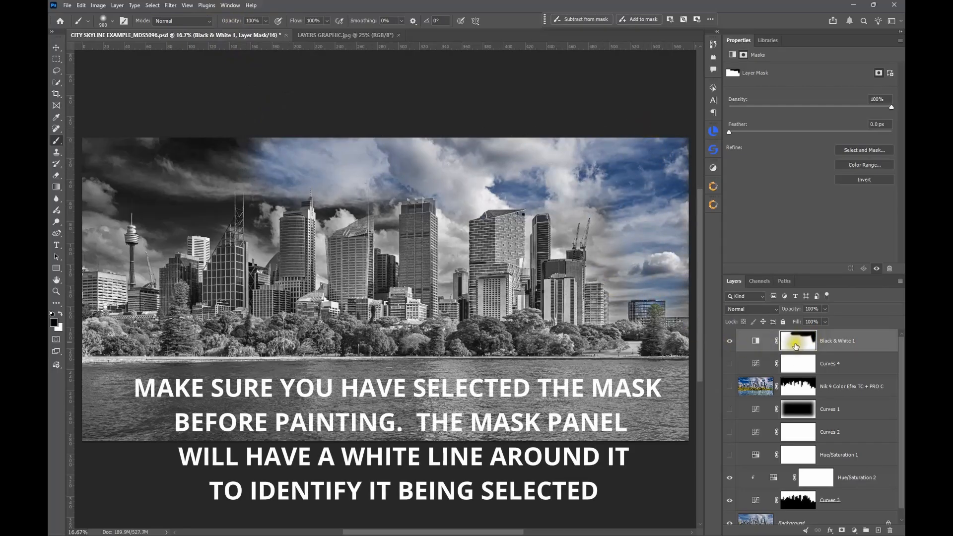
pyautogui.moveTo(612, 213)
pyautogui.mouseDown()
pyautogui.moveTo(634, 251)
pyautogui.moveTo(617, 249)
pyautogui.moveTo(598, 180)
pyautogui.mouseUp()
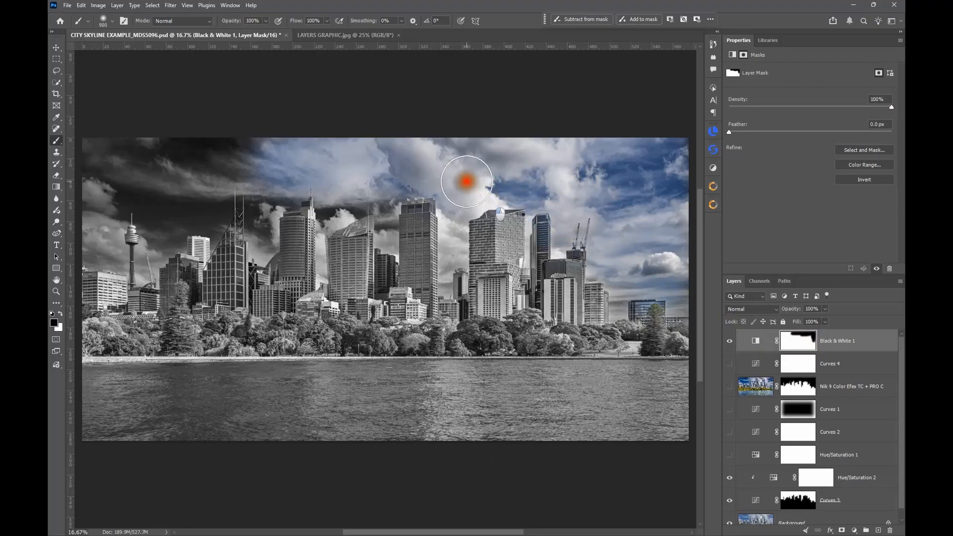
pyautogui.moveTo(456, 241)
pyautogui.mouseDown()
pyautogui.moveTo(463, 185)
pyautogui.moveTo(467, 261)
pyautogui.moveTo(460, 188)
pyautogui.mouseUp()
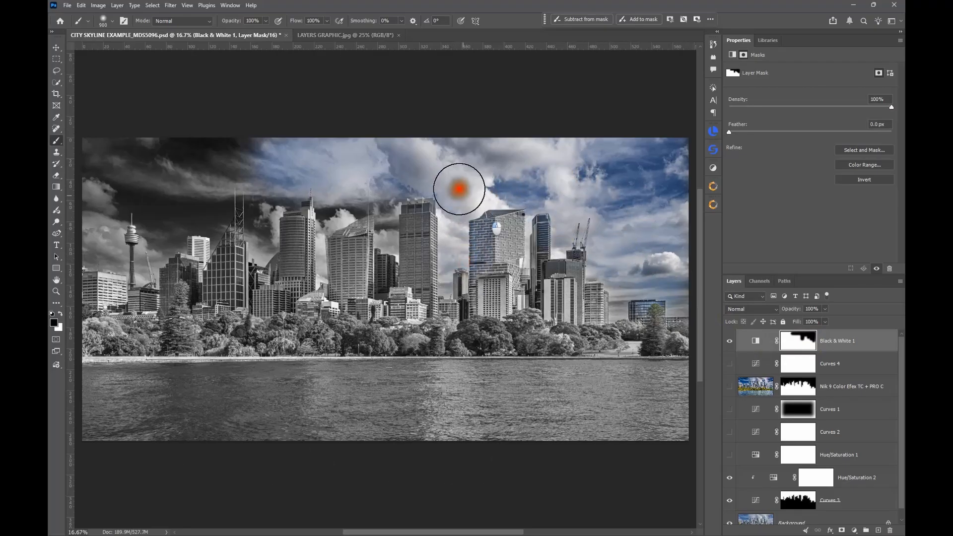
pyautogui.moveTo(300, 186)
pyautogui.mouseDown()
pyautogui.moveTo(343, 156)
pyautogui.moveTo(338, 225)
pyautogui.moveTo(304, 206)
pyautogui.moveTo(274, 250)
pyautogui.moveTo(293, 159)
pyautogui.moveTo(261, 242)
pyautogui.moveTo(291, 179)
pyautogui.moveTo(288, 155)
pyautogui.mouseUp()
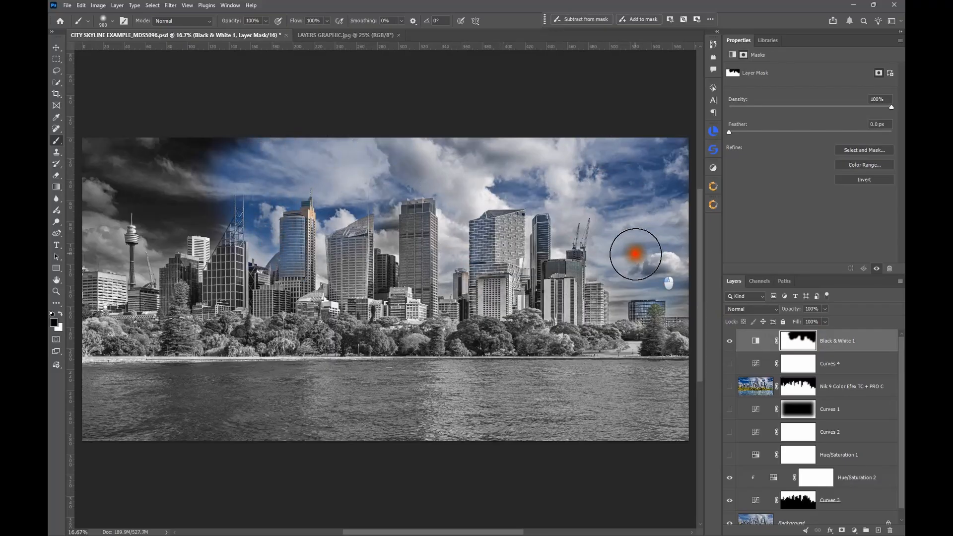
pyautogui.moveTo(666, 252)
pyautogui.mouseDown()
pyautogui.moveTo(670, 313)
pyautogui.moveTo(670, 252)
pyautogui.moveTo(632, 177)
pyautogui.moveTo(583, 161)
pyautogui.moveTo(560, 198)
pyautogui.moveTo(572, 190)
pyautogui.moveTo(529, 177)
pyautogui.moveTo(489, 209)
pyautogui.moveTo(486, 223)
pyautogui.mouseUp()
pyautogui.moveTo(484, 333); pyautogui.dragTo(477, 336)
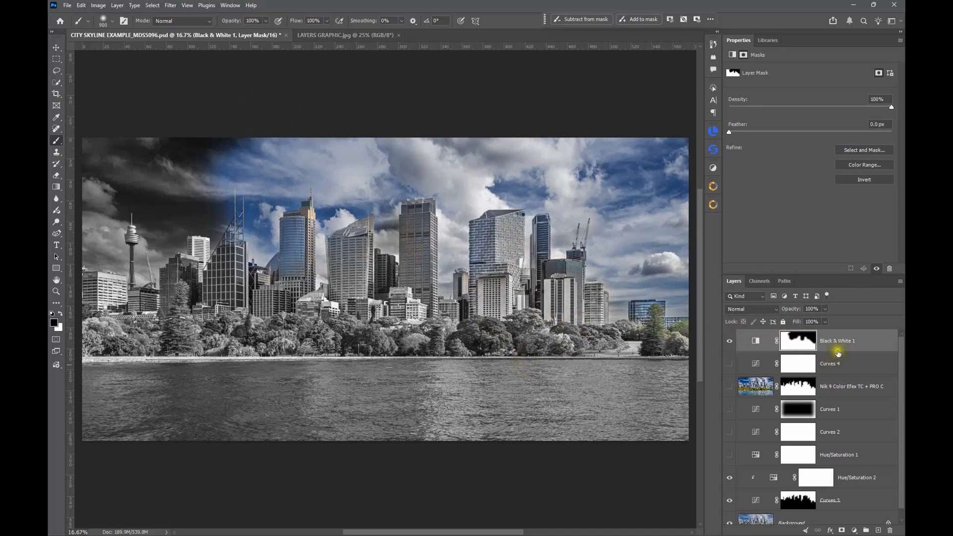
# Step: Paint white on the Black & White 1 mask across the upper sky and down the photo's right edge to restore the monochrome effect
pyautogui.click(803, 345)
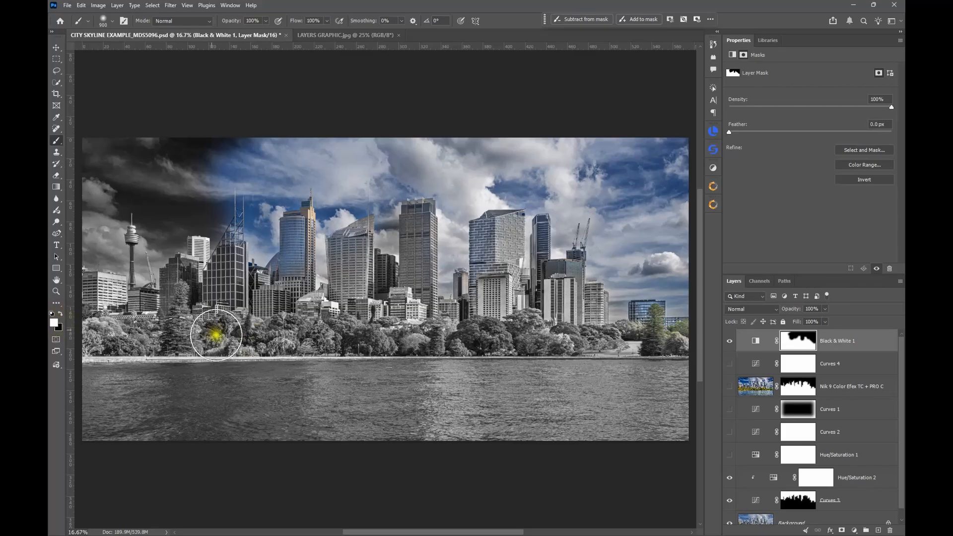
pyautogui.press('x')
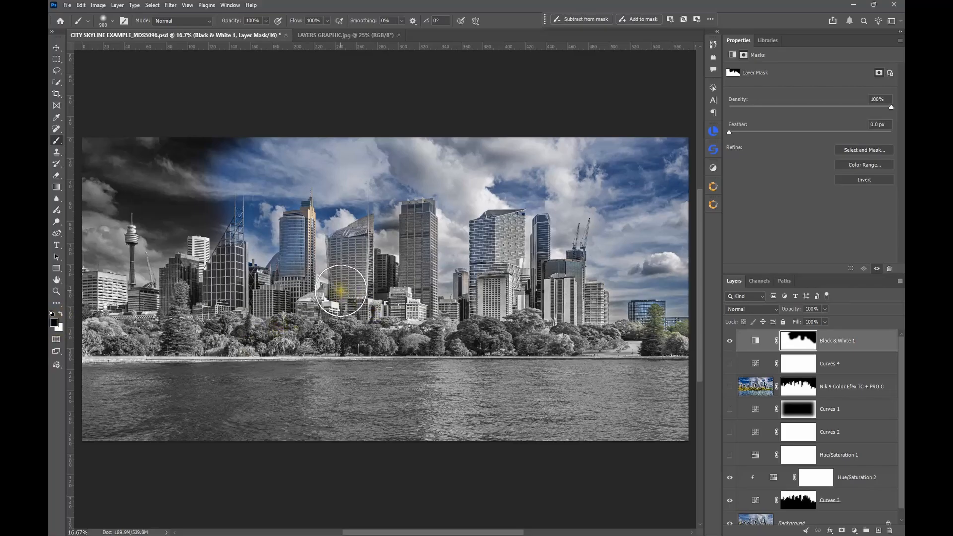
pyautogui.press('x')
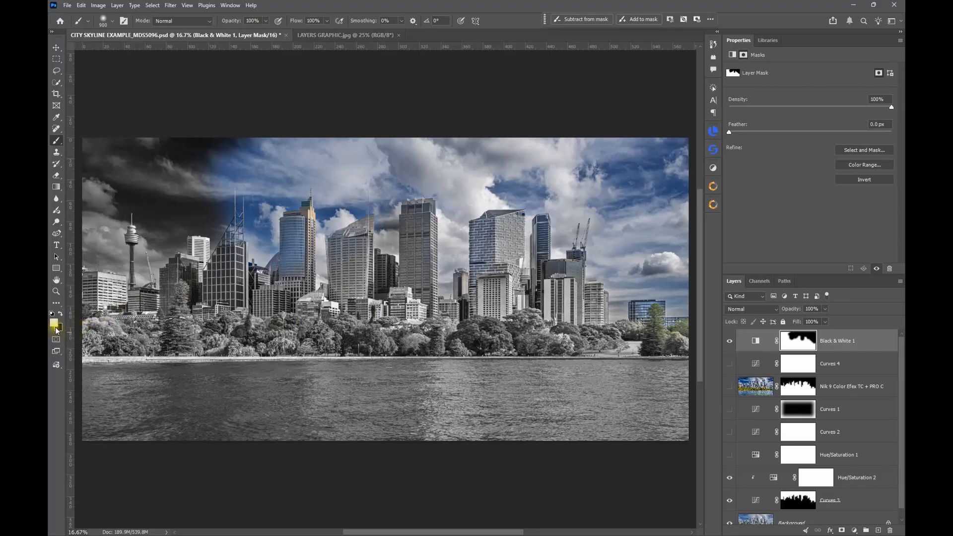
pyautogui.press('x')
pyautogui.moveTo(223, 171)
pyautogui.mouseDown()
pyautogui.moveTo(387, 182)
pyautogui.moveTo(172, 162)
pyautogui.moveTo(551, 147)
pyautogui.moveTo(303, 157)
pyautogui.moveTo(635, 147)
pyautogui.moveTo(704, 156)
pyautogui.moveTo(677, 206)
pyautogui.mouseUp()
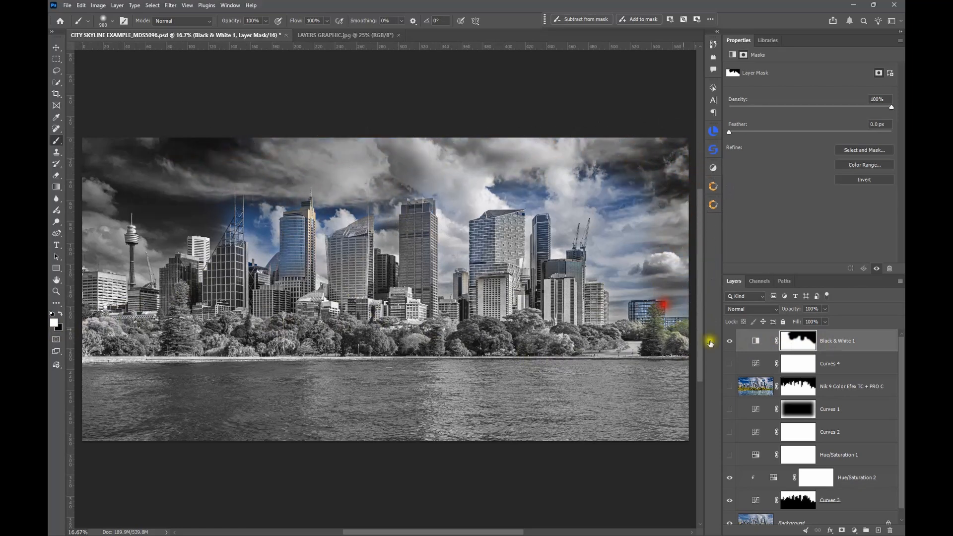
pyautogui.moveTo(667, 174); pyautogui.dragTo(668, 362)
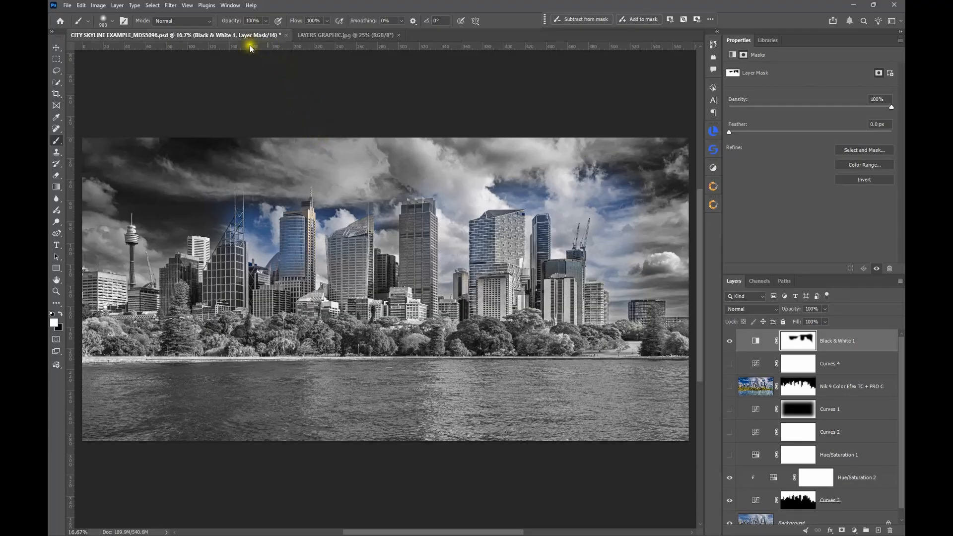
# Step: Set the brush opacity to 50% and paint black on the mask along the whole tree line
pyautogui.moveTo(236, 21); pyautogui.dragTo(215, 25)
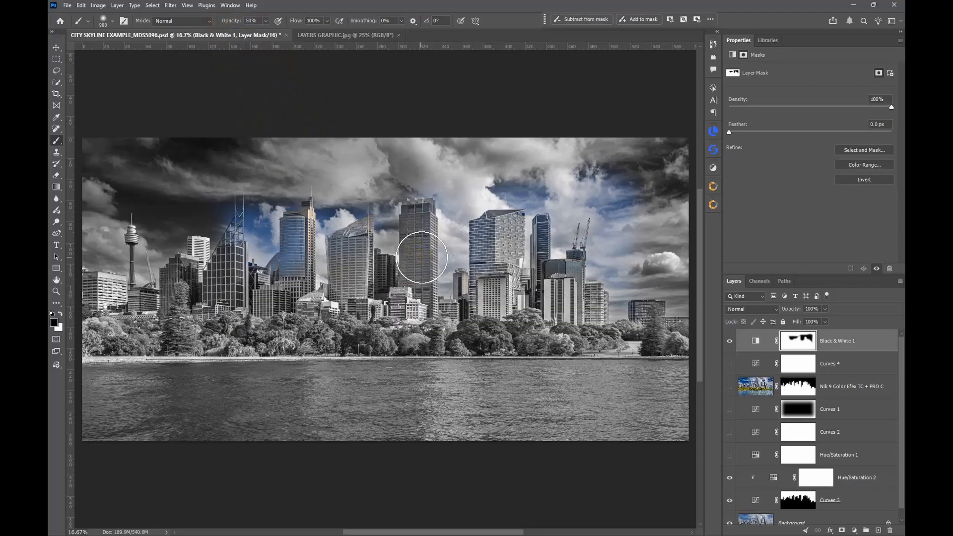
pyautogui.moveTo(99, 334); pyautogui.dragTo(666, 334)
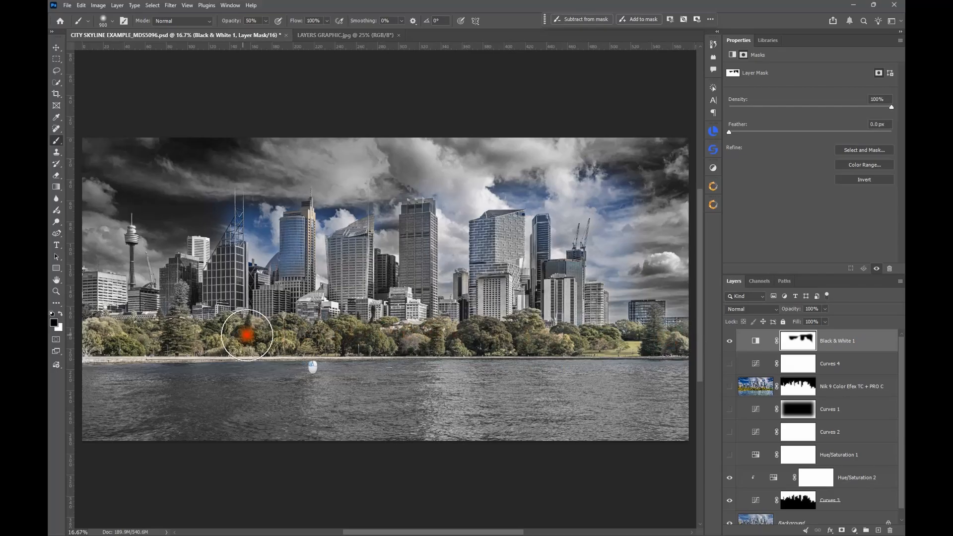
pyautogui.moveTo(247, 335)
pyautogui.mouseDown()
pyautogui.moveTo(119, 339)
pyautogui.moveTo(638, 340)
pyautogui.mouseUp()
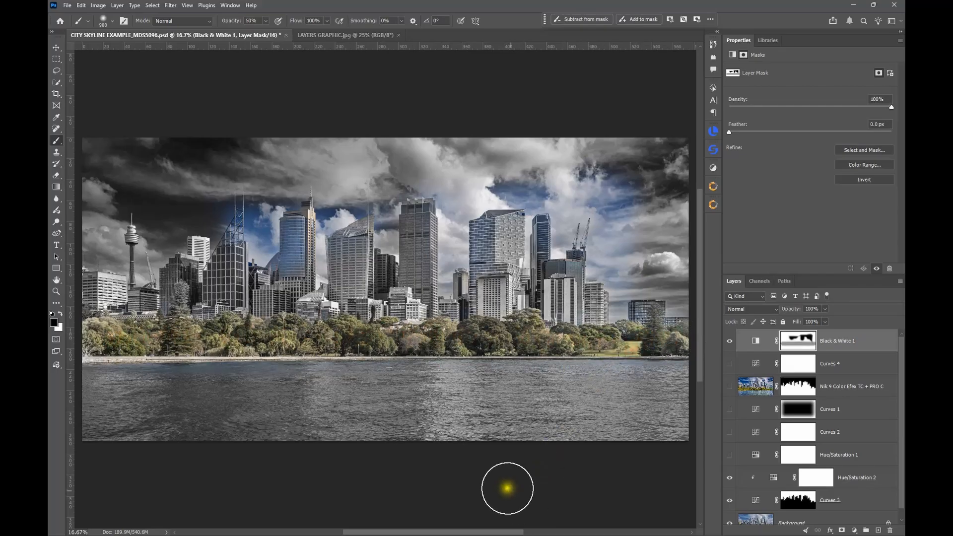
# Step: View the Black & White 1 mask full size and darken the tree-line band with repeated 50% black strokes, mostly on its left part
pyautogui.keyDown('alt'); pyautogui.click(795, 351); pyautogui.keyUp('alt')
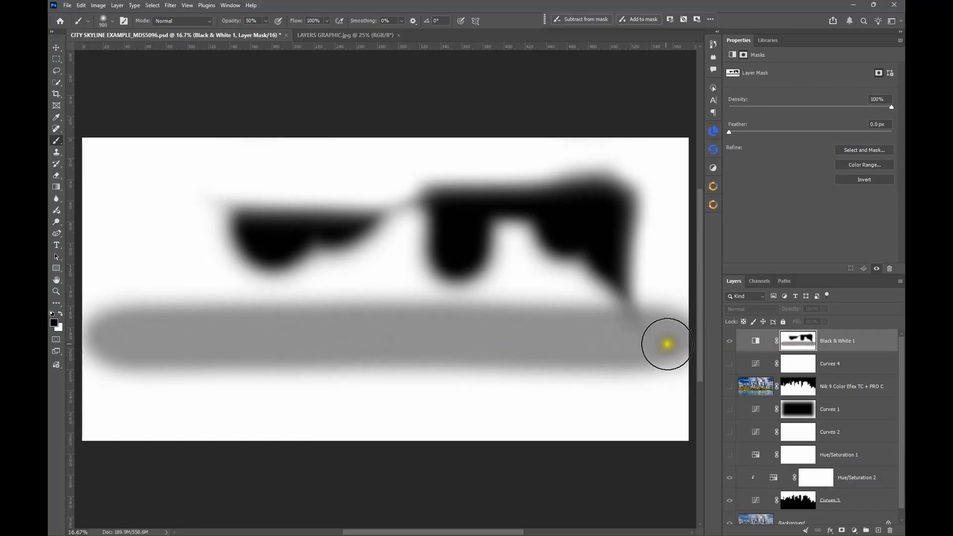
pyautogui.moveTo(121, 334)
pyautogui.mouseDown()
pyautogui.moveTo(660, 334)
pyautogui.moveTo(639, 330)
pyautogui.mouseUp()
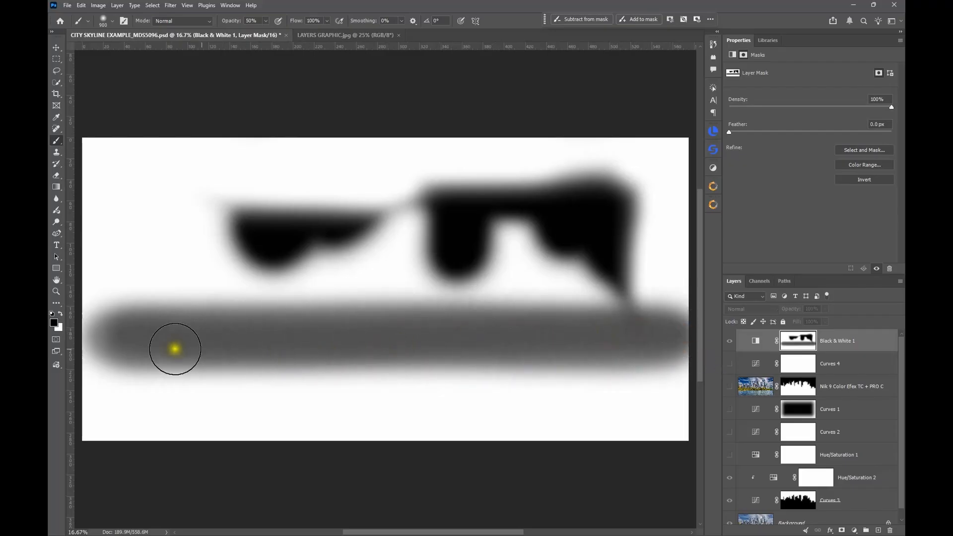
pyautogui.moveTo(128, 341)
pyautogui.mouseDown()
pyautogui.moveTo(275, 346)
pyautogui.moveTo(131, 347)
pyautogui.moveTo(220, 335)
pyautogui.moveTo(313, 336)
pyautogui.mouseUp()
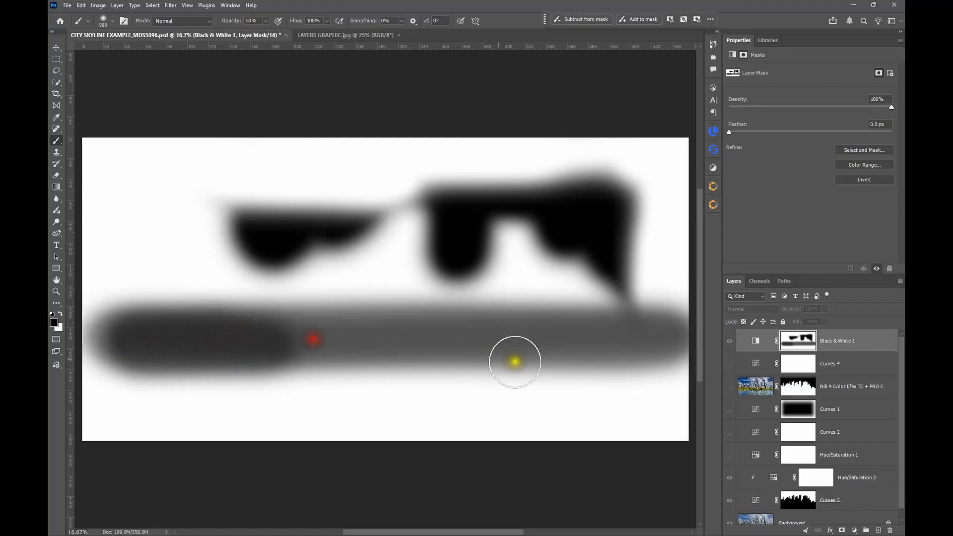
pyautogui.moveTo(119, 342)
pyautogui.mouseDown()
pyautogui.moveTo(257, 348)
pyautogui.moveTo(137, 340)
pyautogui.moveTo(249, 341)
pyautogui.mouseUp()
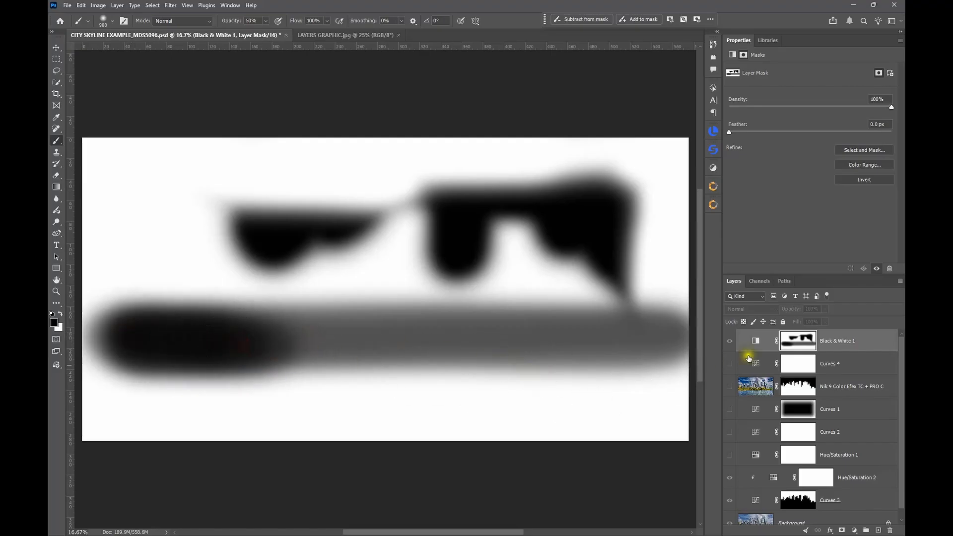
# Step: Return to the normal image view and paint more 50% black over the trees at the far left and right of the skyline
pyautogui.keyDown('alt'); pyautogui.click(798, 346); pyautogui.keyUp('alt')
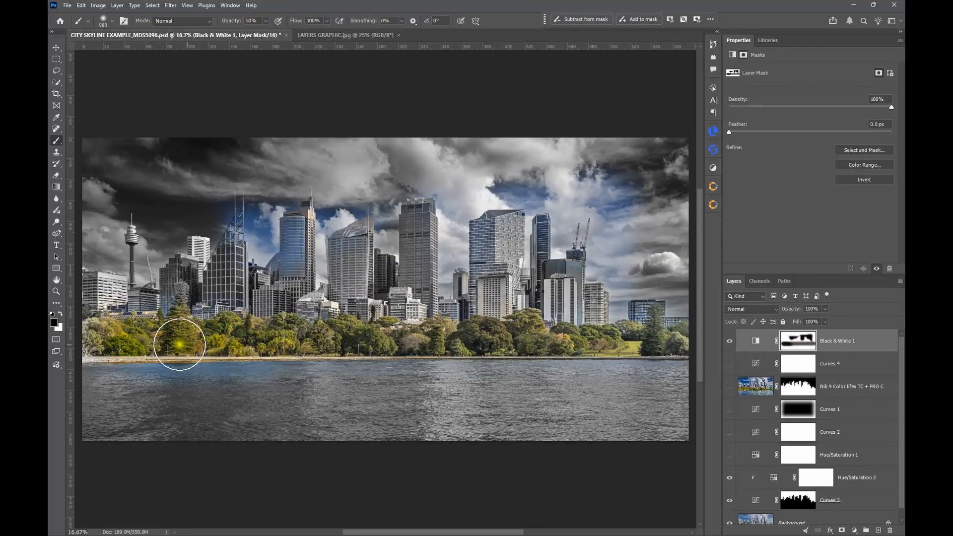
pyautogui.moveTo(108, 342)
pyautogui.mouseDown()
pyautogui.moveTo(251, 351)
pyautogui.moveTo(195, 346)
pyautogui.moveTo(326, 343)
pyautogui.moveTo(187, 352)
pyautogui.moveTo(248, 341)
pyautogui.mouseUp()
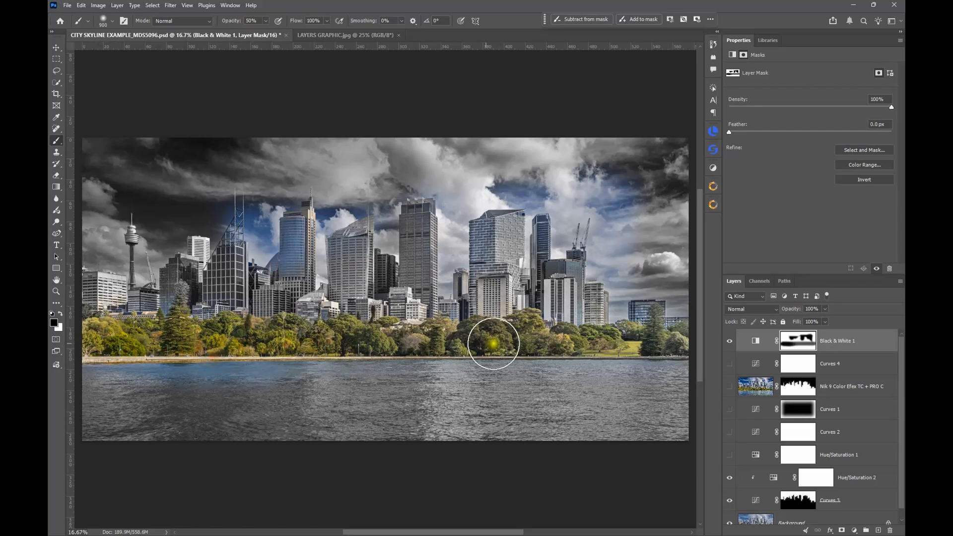
pyautogui.moveTo(646, 338)
pyautogui.mouseDown()
pyautogui.moveTo(664, 334)
pyautogui.moveTo(566, 341)
pyautogui.mouseUp()
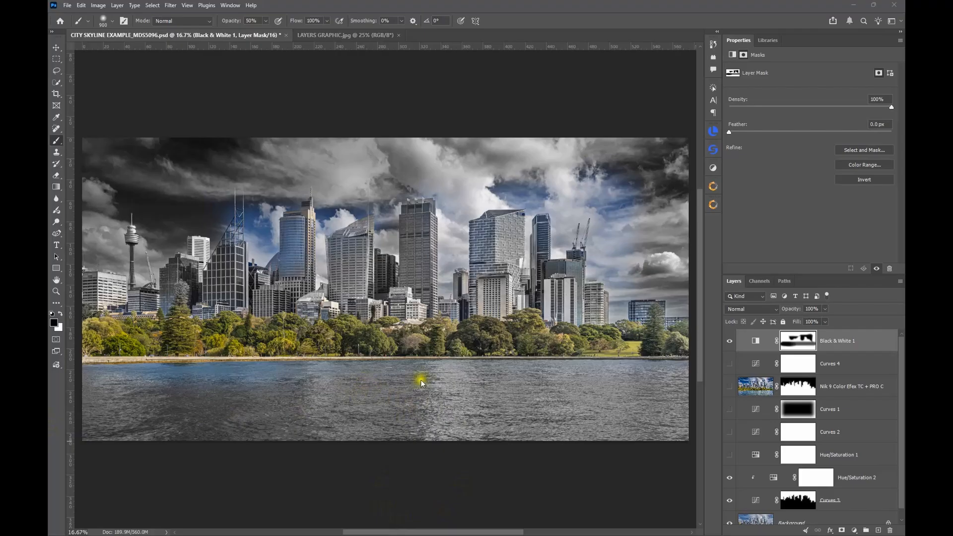
# Step: Compare the photo with and without the Black & White 1 layer, leaving the layer hidden
pyautogui.click(728, 343)
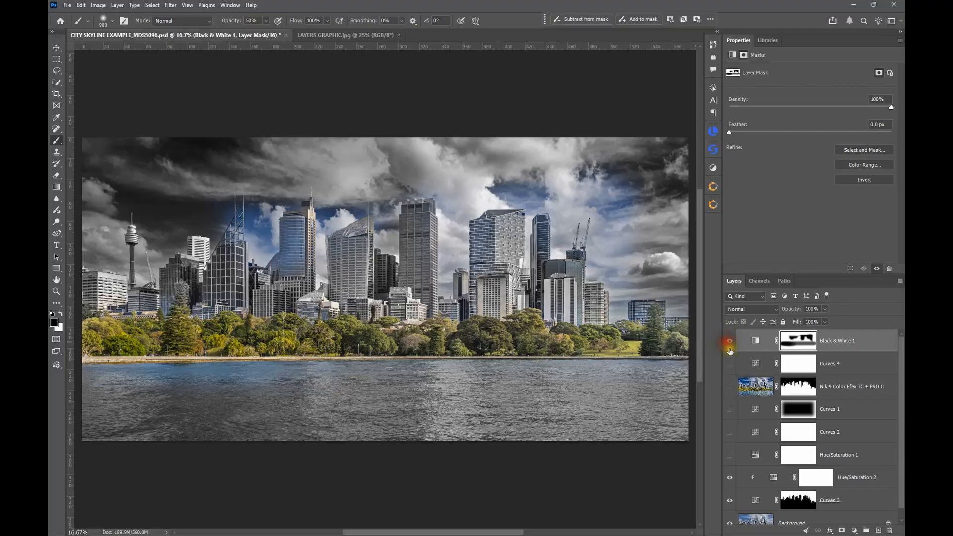
pyautogui.click(730, 341)
pyautogui.scroll(-1, 732, 390)
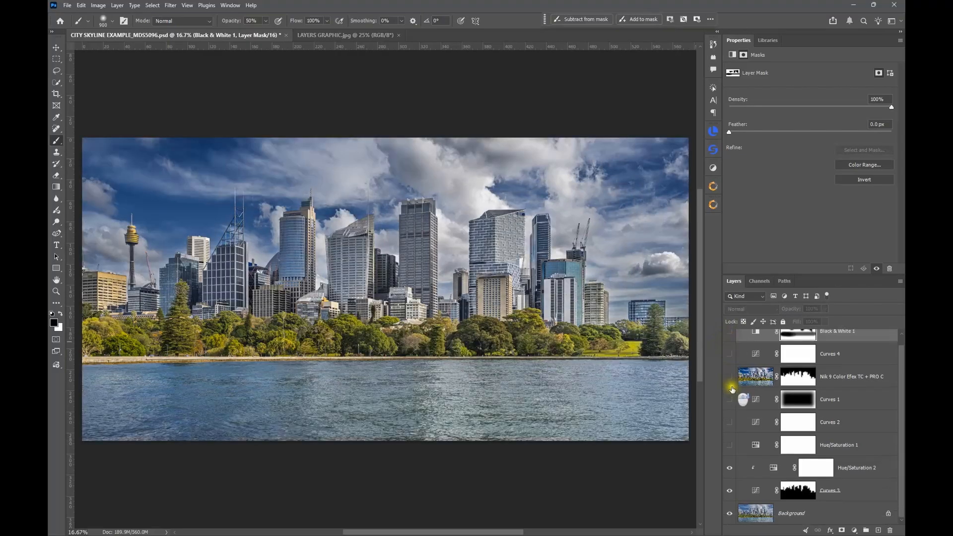
# Step: Set the Curves 3 layer's blend mode to Darken and compare the image with the layer hidden and shown
pyautogui.click(751, 497)
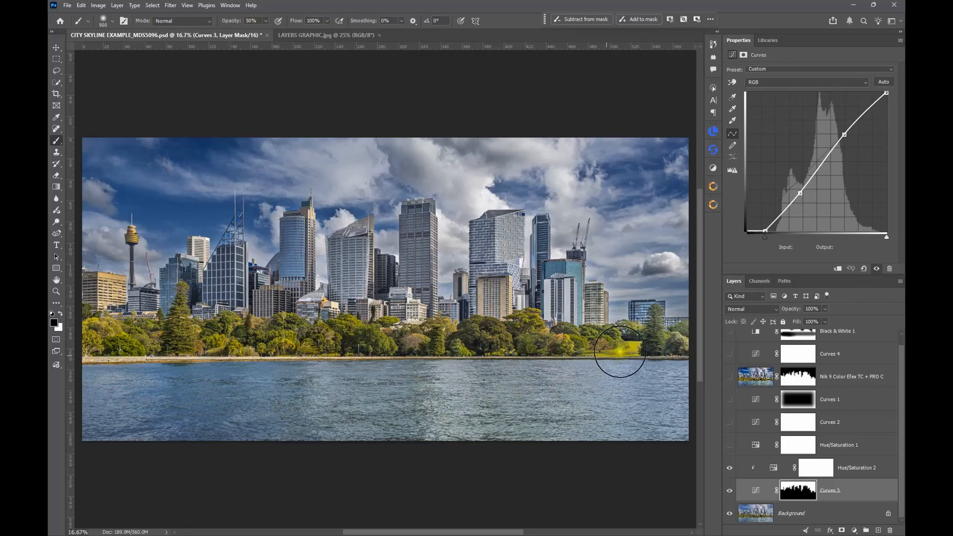
pyautogui.click(755, 312)
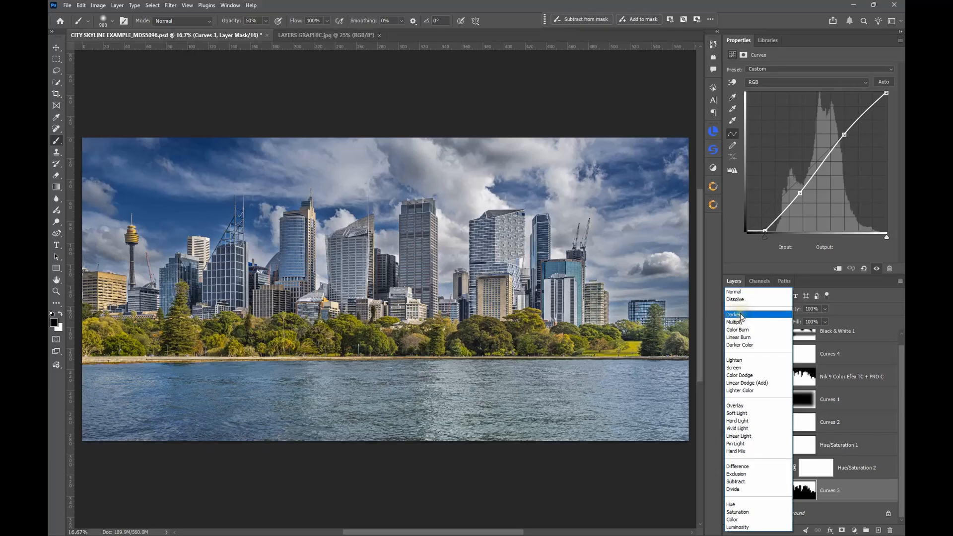
pyautogui.click(741, 316)
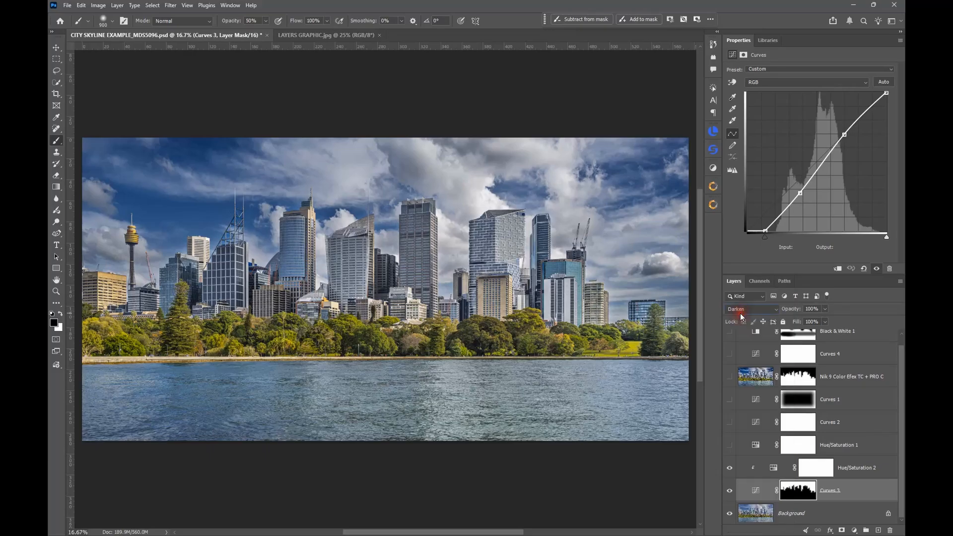
pyautogui.click(756, 494)
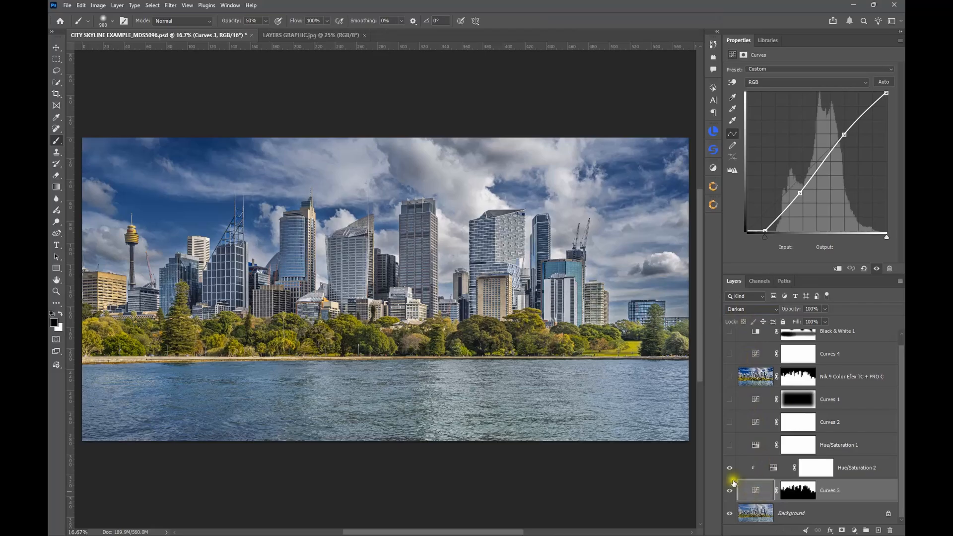
pyautogui.click(730, 491)
pyautogui.click(730, 491)
# Step: Try the darkening and lightening blend modes on the Curves 3 layer and set its blend mode back to Normal
pyautogui.click(748, 310)
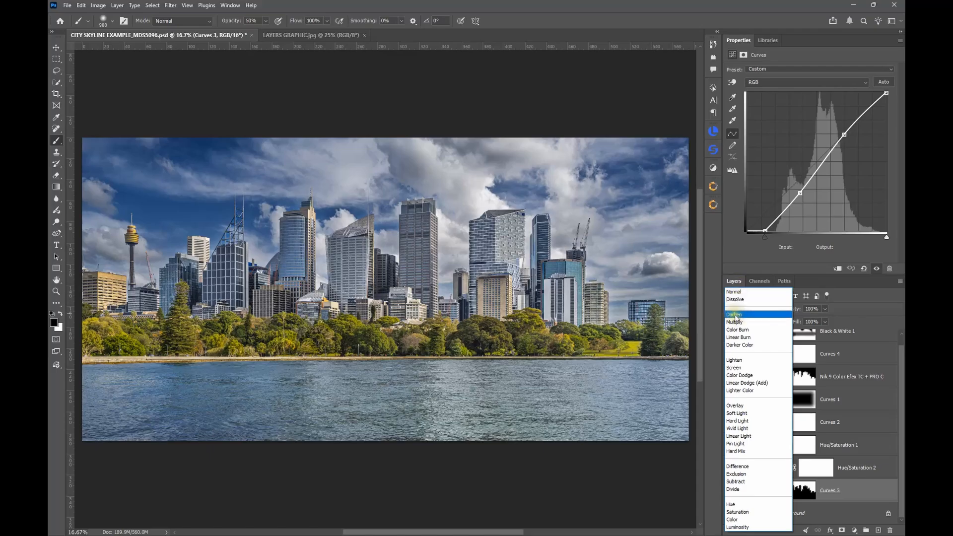
pyautogui.click(735, 315)
pyautogui.click(736, 315)
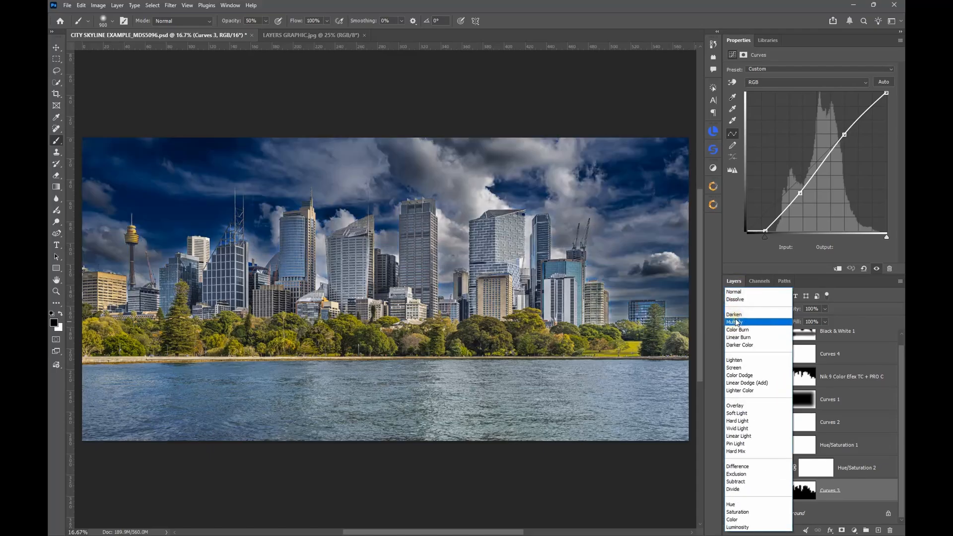
pyautogui.click(741, 347)
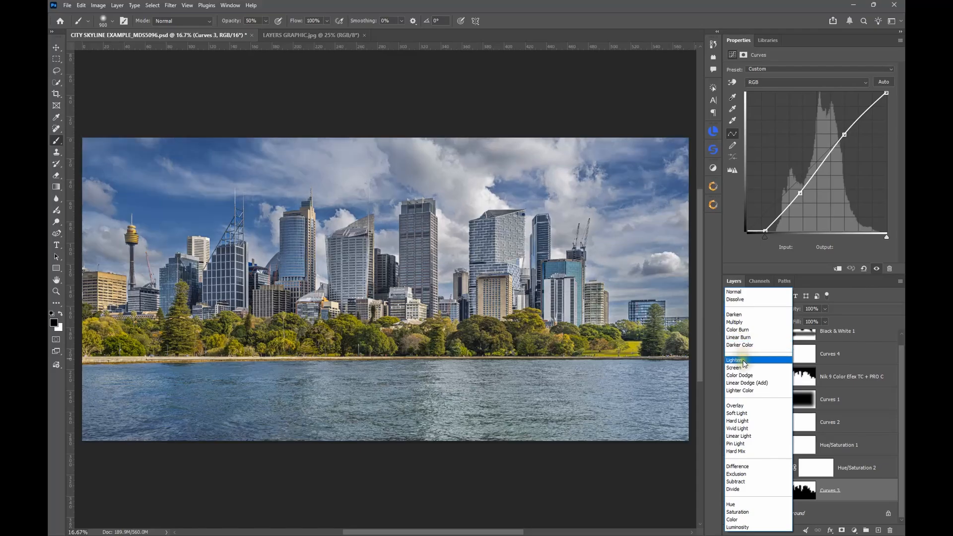
pyautogui.click(745, 384)
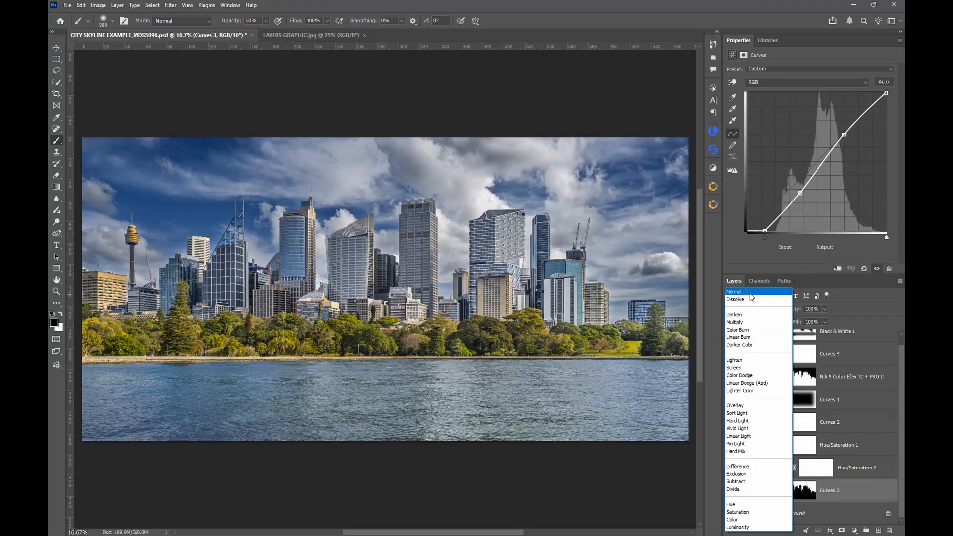
pyautogui.click(751, 293)
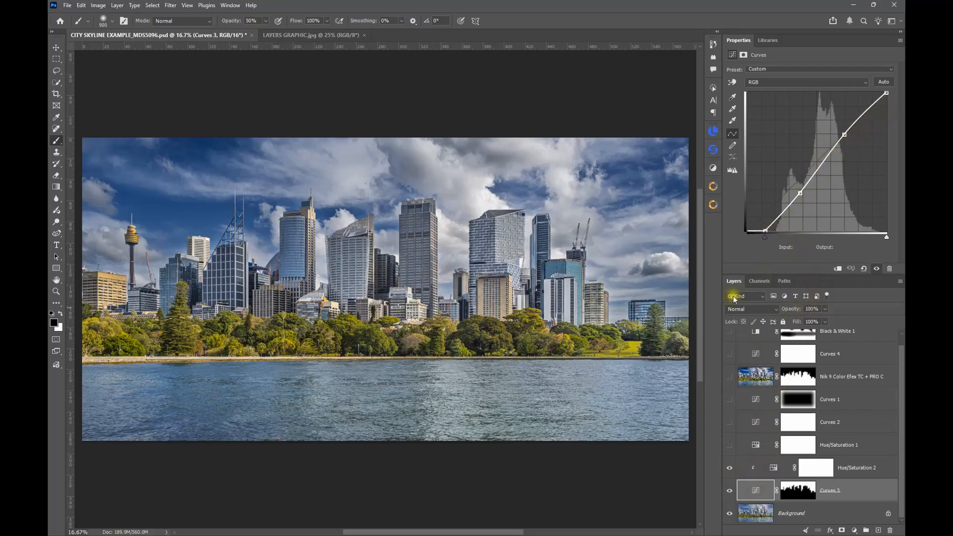
# Step: Lower the Curves 3 layer's opacity to 0% and bring it back up to full
pyautogui.click(825, 310)
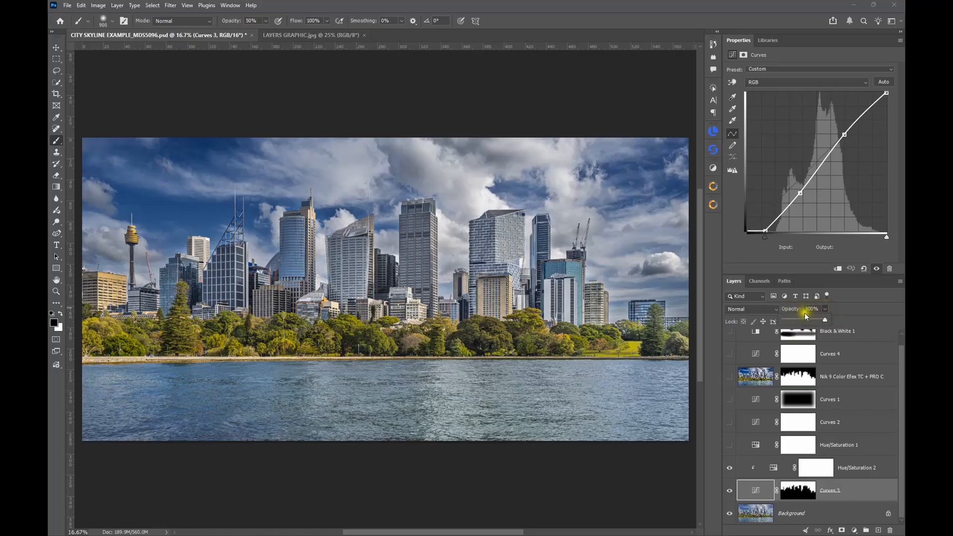
pyautogui.moveTo(824, 322); pyautogui.dragTo(826, 322)
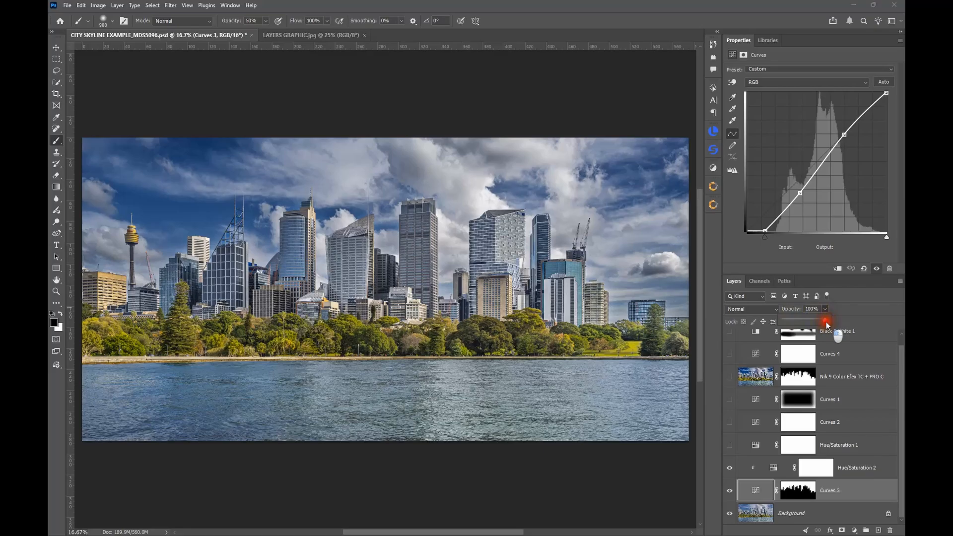
pyautogui.moveTo(825, 322); pyautogui.dragTo(763, 325)
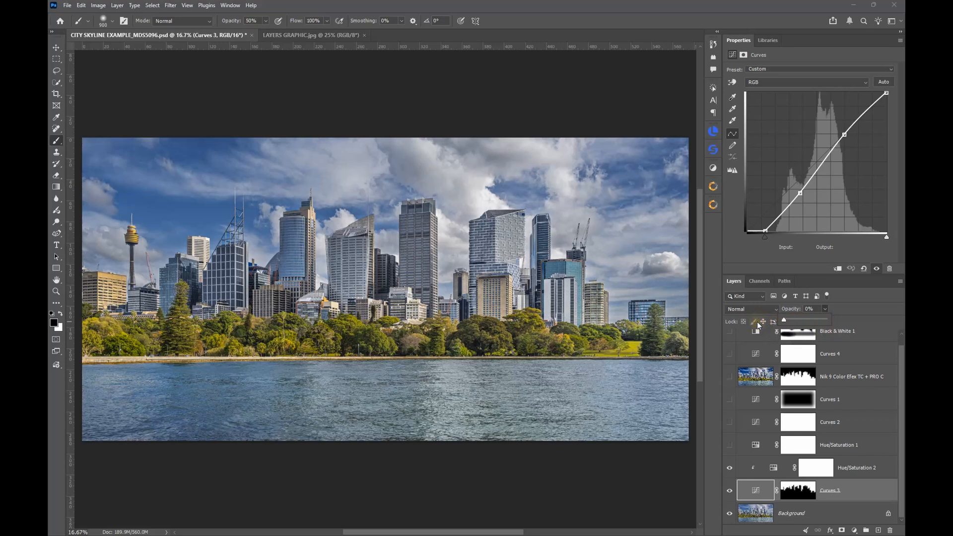
pyautogui.moveTo(784, 320); pyautogui.dragTo(863, 310)
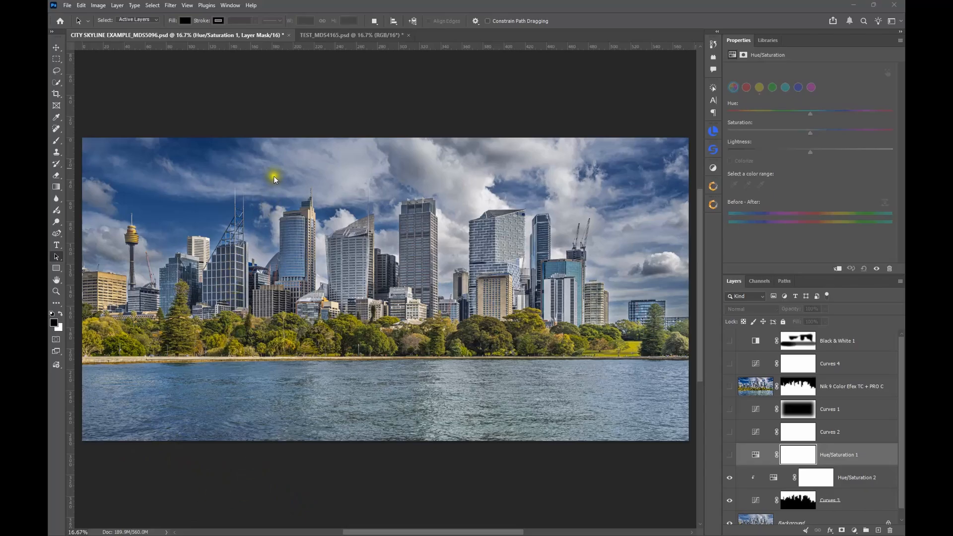
# Step: Switch to the TEST_MDS4165.psd document and add a Levels adjustment layer above the Background
pyautogui.click(337, 35)
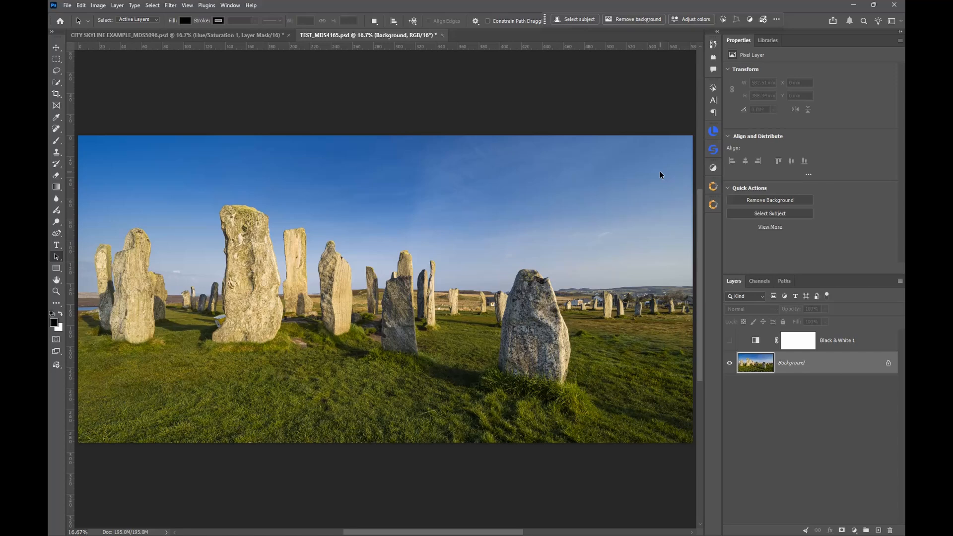
pyautogui.click(713, 169)
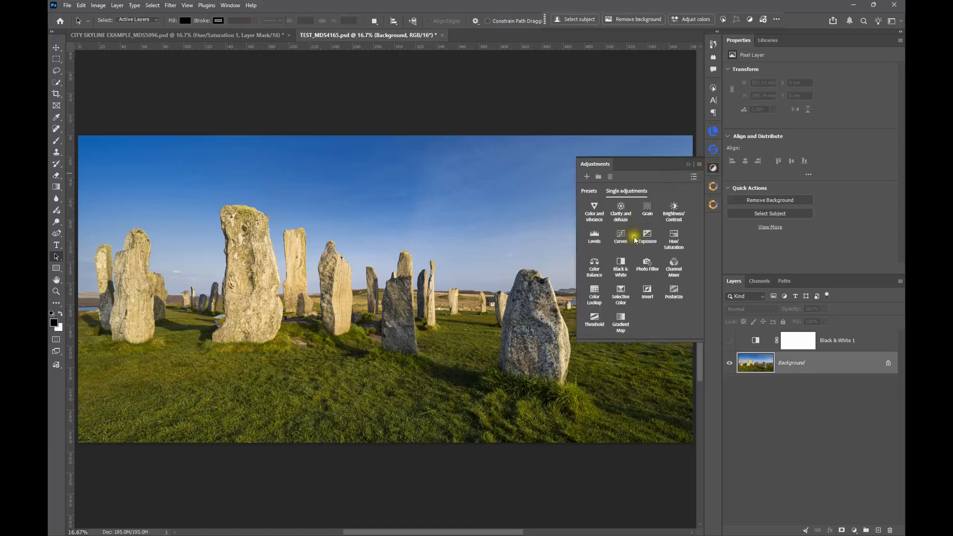
pyautogui.click(593, 242)
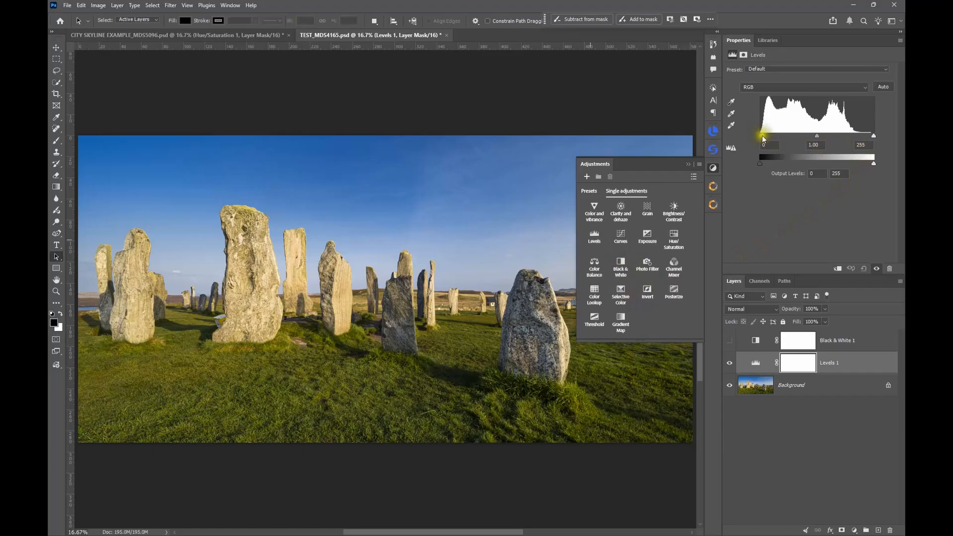
# Step: Keep the Levels black and white input points at 0 and 255, set the midtones to 1.06, and hide the layer
pyautogui.moveTo(760, 137)
pyautogui.mouseDown()
pyautogui.moveTo(779, 136)
pyautogui.moveTo(751, 134)
pyautogui.moveTo(782, 137)
pyautogui.moveTo(753, 135)
pyautogui.mouseUp()
pyautogui.moveTo(873, 135)
pyautogui.mouseDown()
pyautogui.moveTo(851, 136)
pyautogui.moveTo(877, 137)
pyautogui.mouseUp()
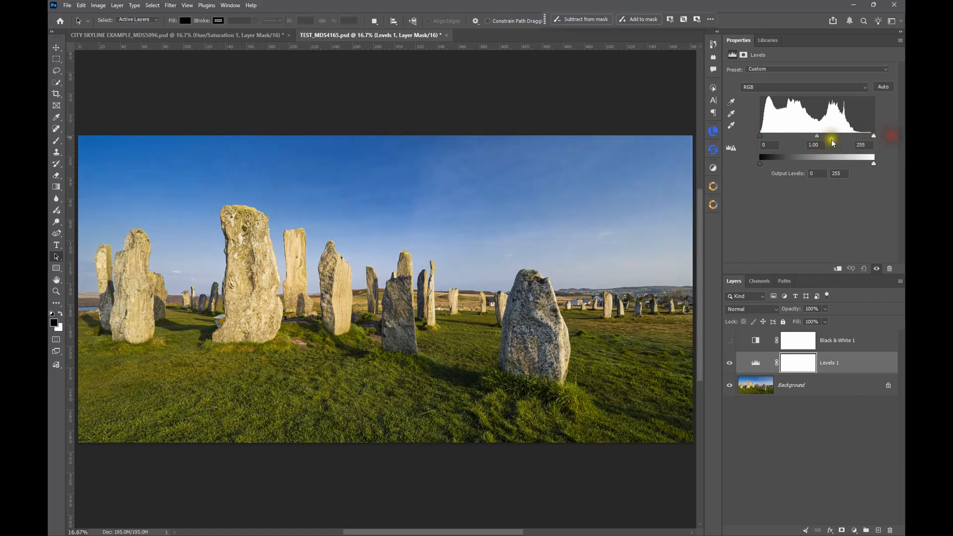
pyautogui.moveTo(818, 140)
pyautogui.mouseDown()
pyautogui.moveTo(805, 143)
pyautogui.moveTo(829, 144)
pyautogui.moveTo(814, 141)
pyautogui.mouseUp()
pyautogui.click(730, 365)
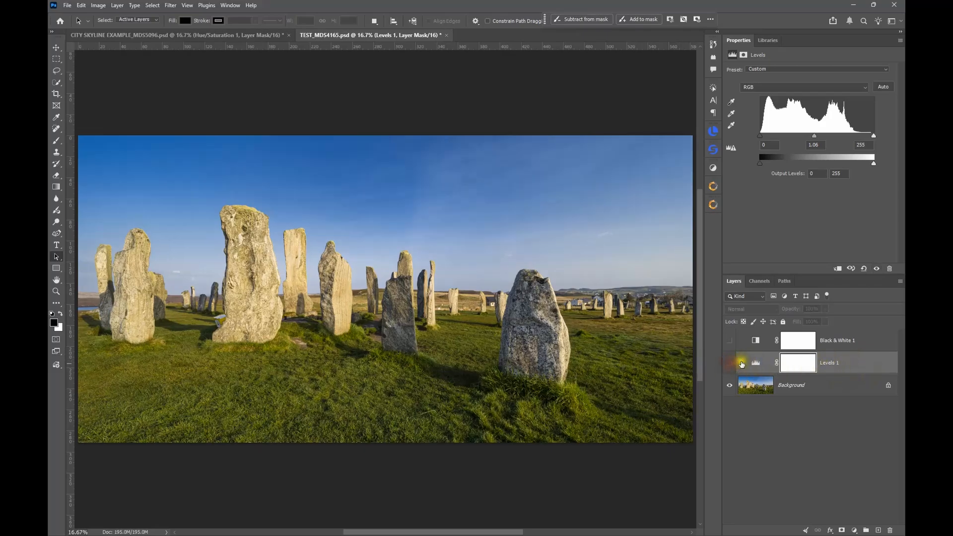
# Step: Add a Curves adjustment layer above the hidden Levels layer, keeping its black and white points at 0 and 255
pyautogui.click(713, 169)
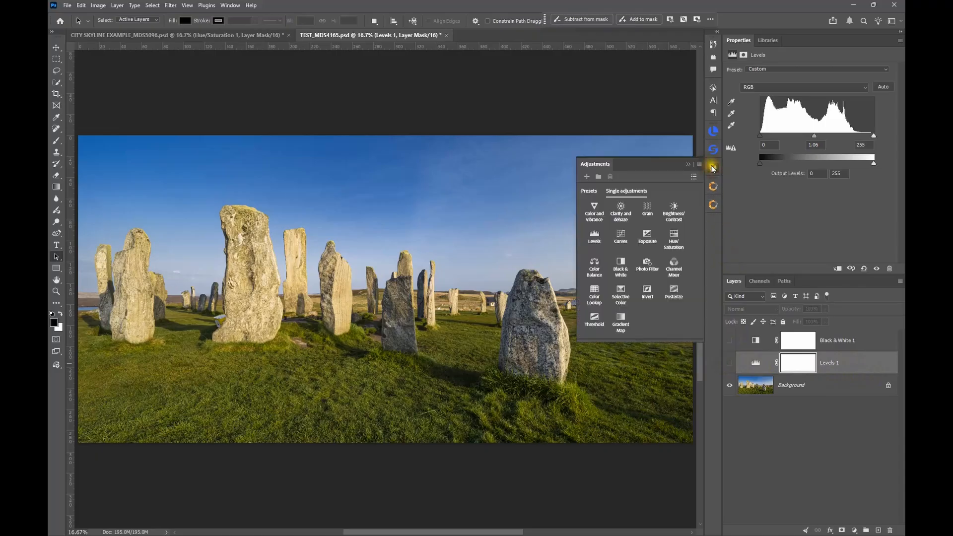
pyautogui.click(619, 240)
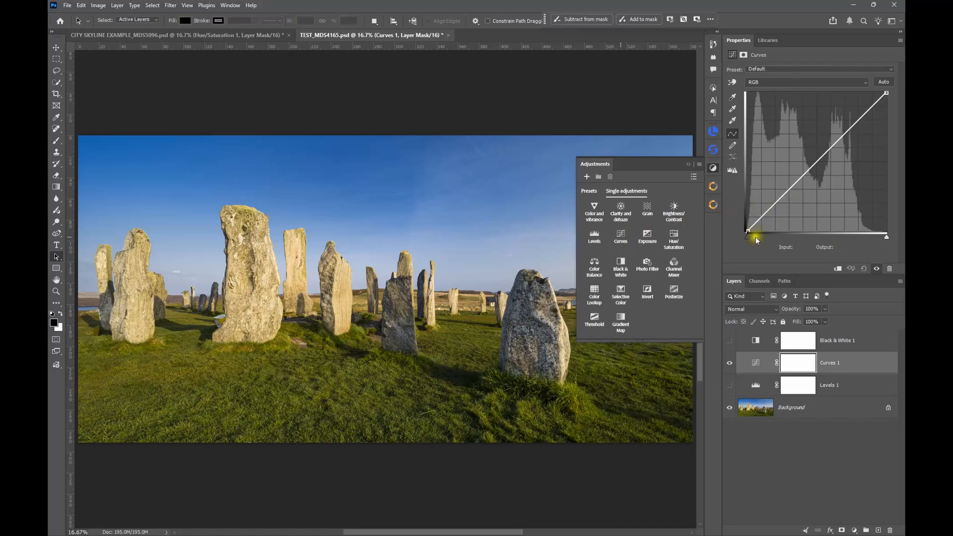
pyautogui.moveTo(747, 234)
pyautogui.mouseDown()
pyautogui.moveTo(758, 238)
pyautogui.moveTo(739, 238)
pyautogui.mouseUp()
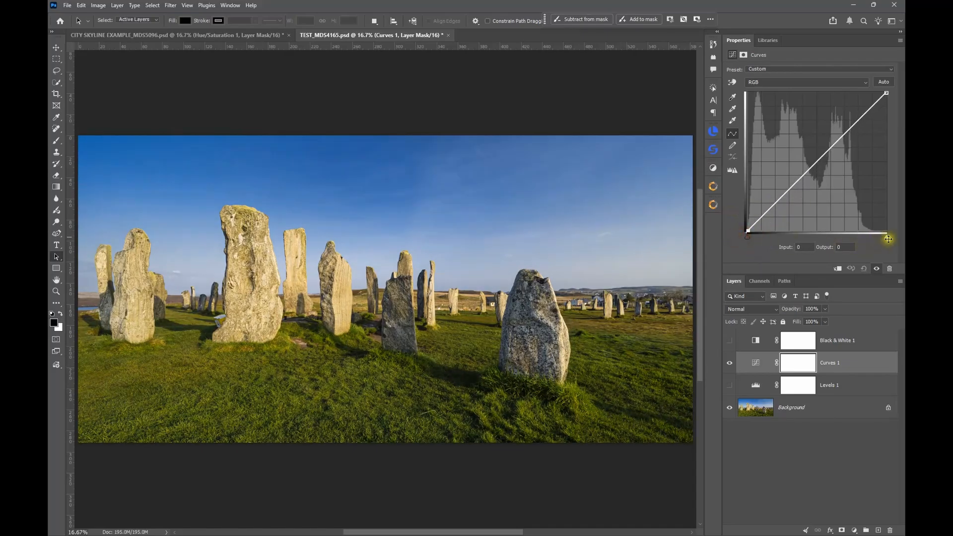
pyautogui.moveTo(888, 240)
pyautogui.mouseDown()
pyautogui.moveTo(871, 238)
pyautogui.moveTo(894, 247)
pyautogui.mouseUp()
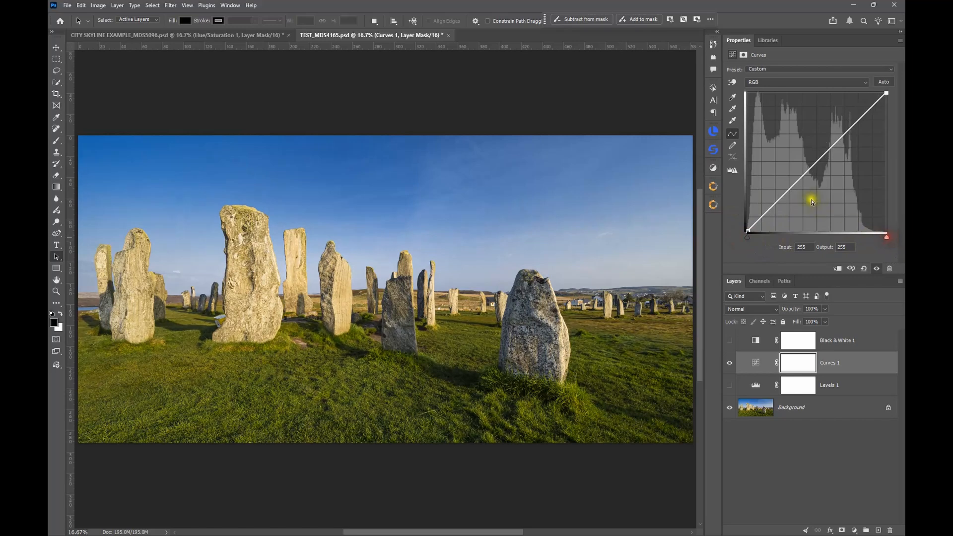
# Step: Shape an S-curve with lowered shadows, a point at input 74, output 63, and highlights raised at input 208, output 226
pyautogui.click(765, 213)
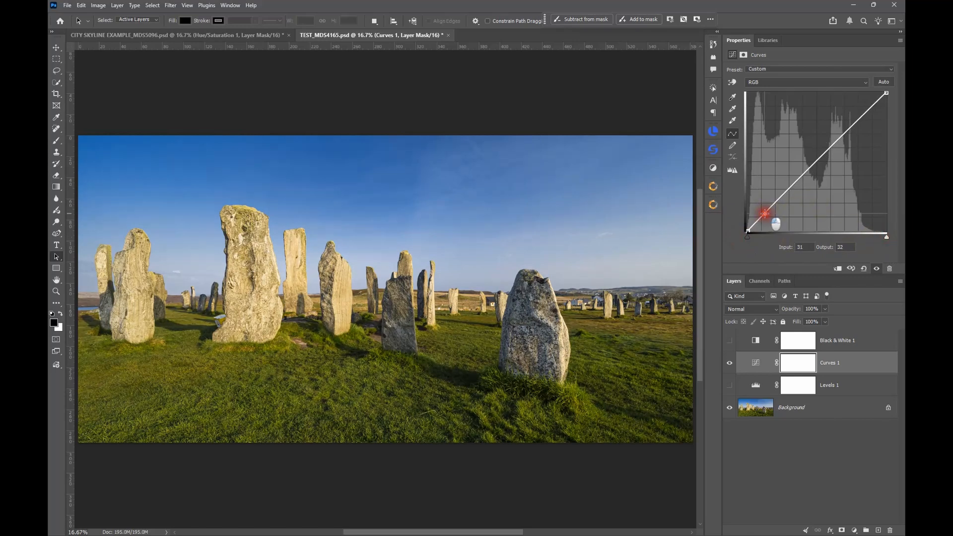
pyautogui.moveTo(766, 213); pyautogui.dragTo(769, 218)
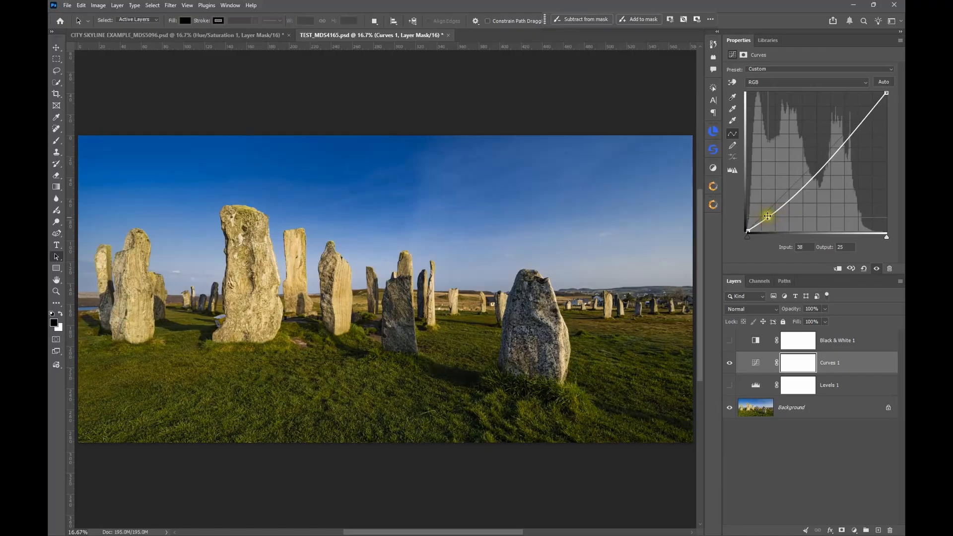
pyautogui.moveTo(769, 217); pyautogui.dragTo(788, 197)
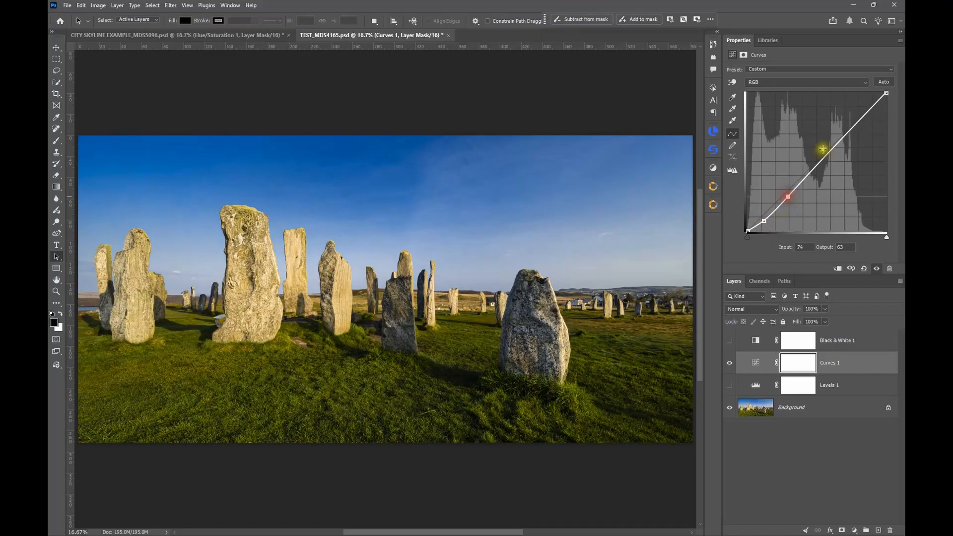
pyautogui.moveTo(822, 149); pyautogui.dragTo(824, 150)
pyautogui.moveTo(858, 111); pyautogui.dragTo(861, 108)
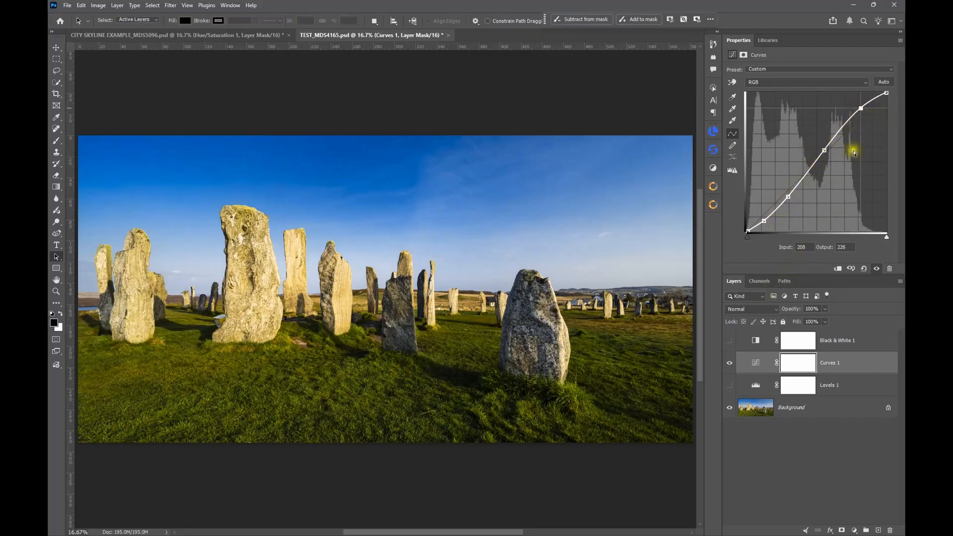
# Step: Compare the standing stones photo with and without the Curves 1 layer, leaving the layer hidden
pyautogui.click(732, 366)
pyautogui.click(731, 367)
pyautogui.click(730, 363)
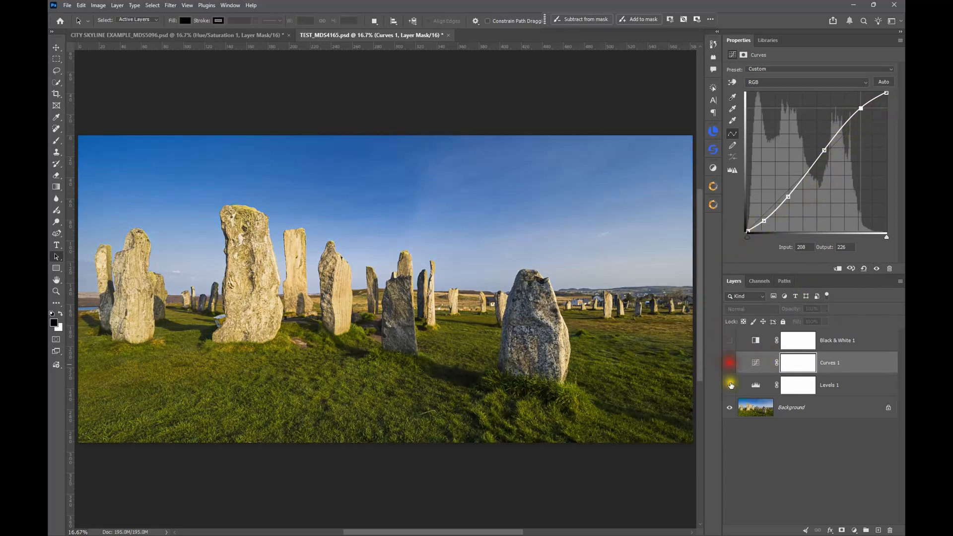
# Step: Show the Levels 1 layer and set its input levels to 12 for black, 0.91 for midtones and 230 for white
pyautogui.click(729, 385)
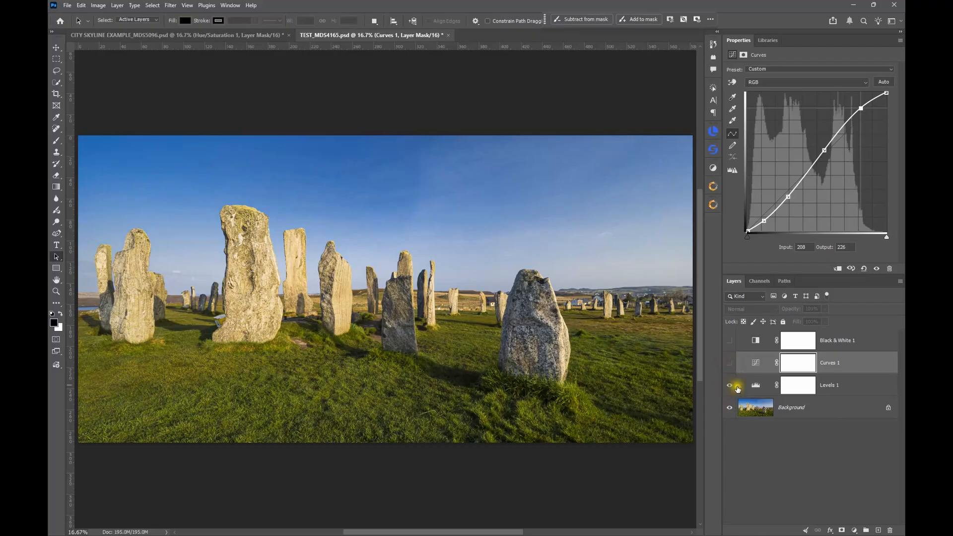
pyautogui.click(748, 386)
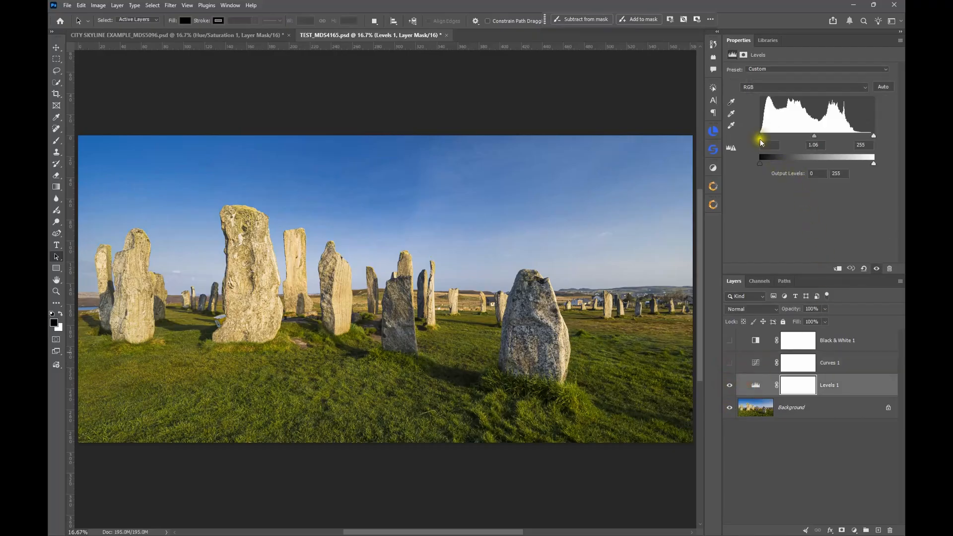
pyautogui.moveTo(761, 136); pyautogui.dragTo(765, 135)
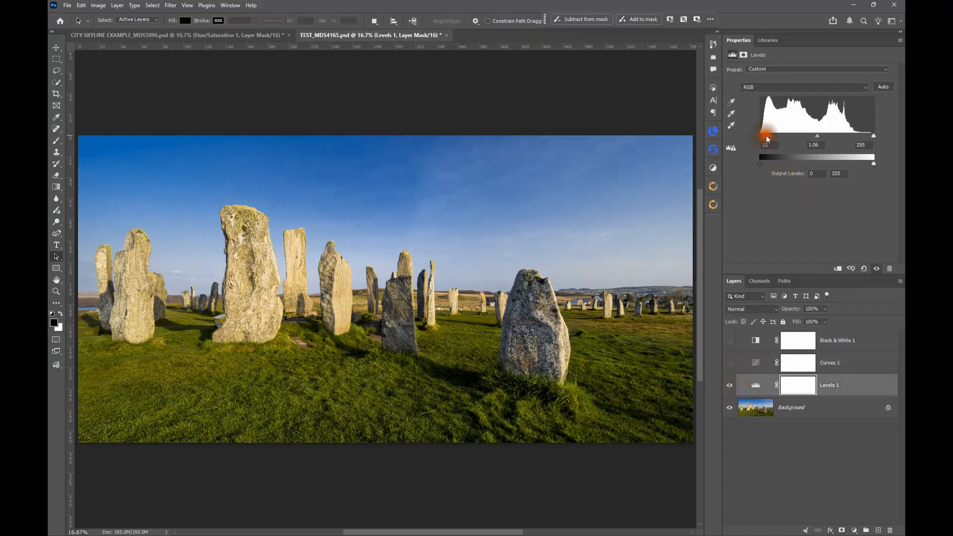
pyautogui.moveTo(873, 136); pyautogui.dragTo(818, 136)
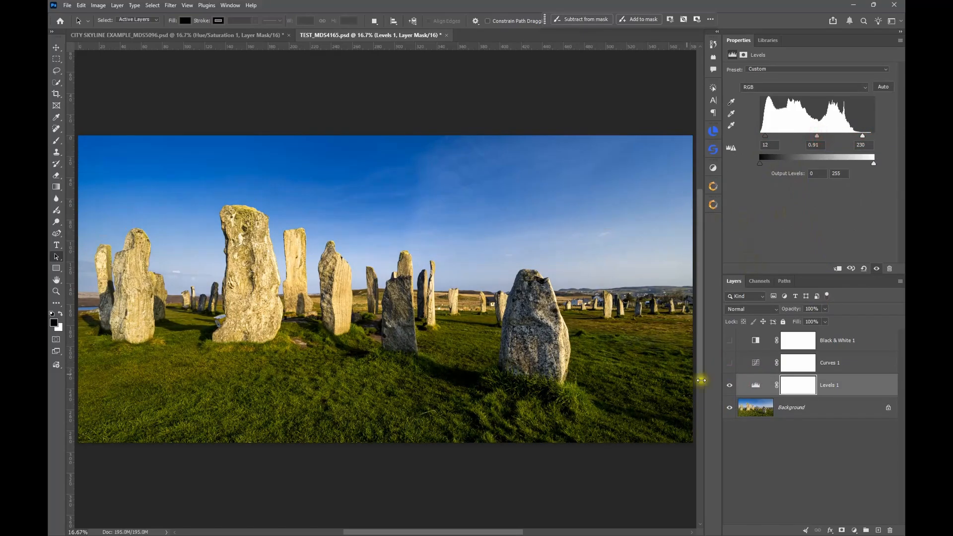
# Step: Hide the Levels 1 layer, show the Curves 1 layer instead and select it
pyautogui.click(730, 385)
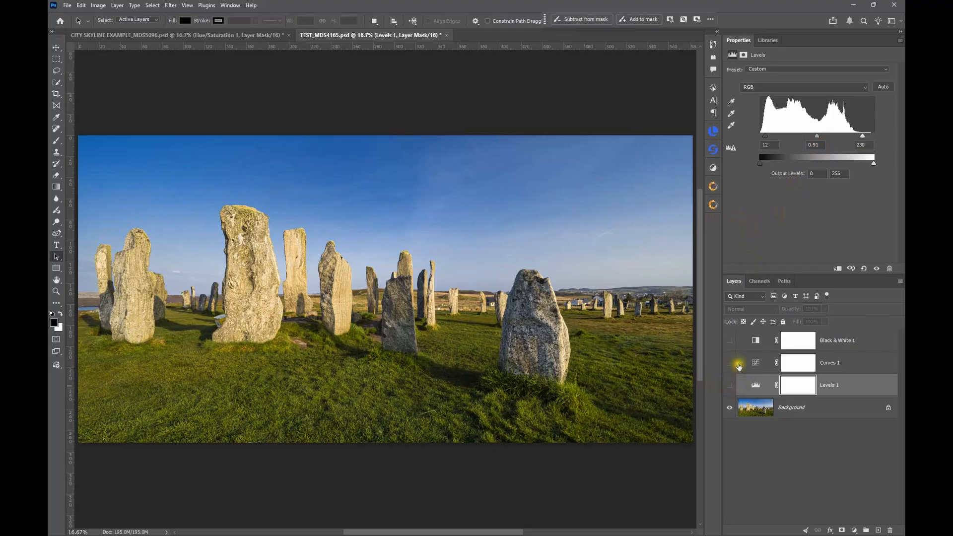
pyautogui.click(730, 364)
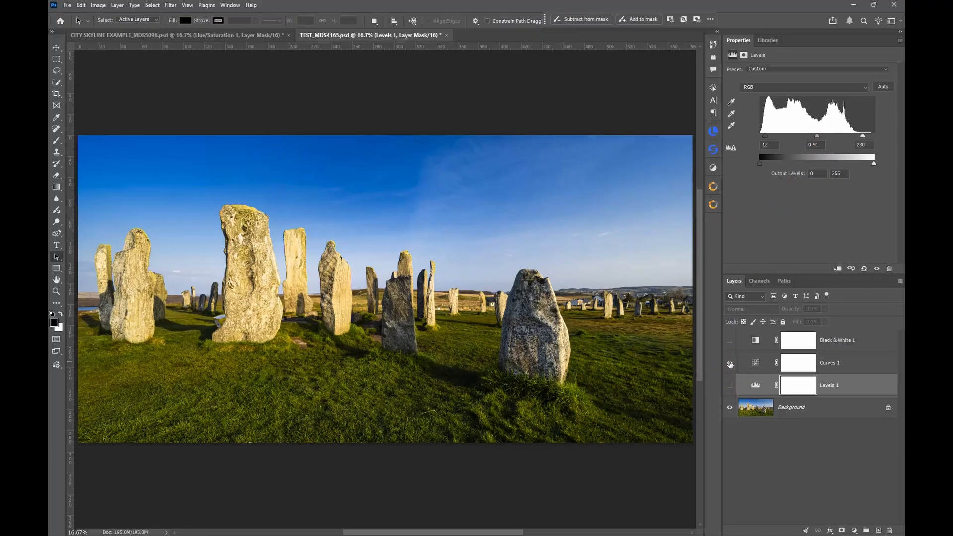
pyautogui.click(759, 363)
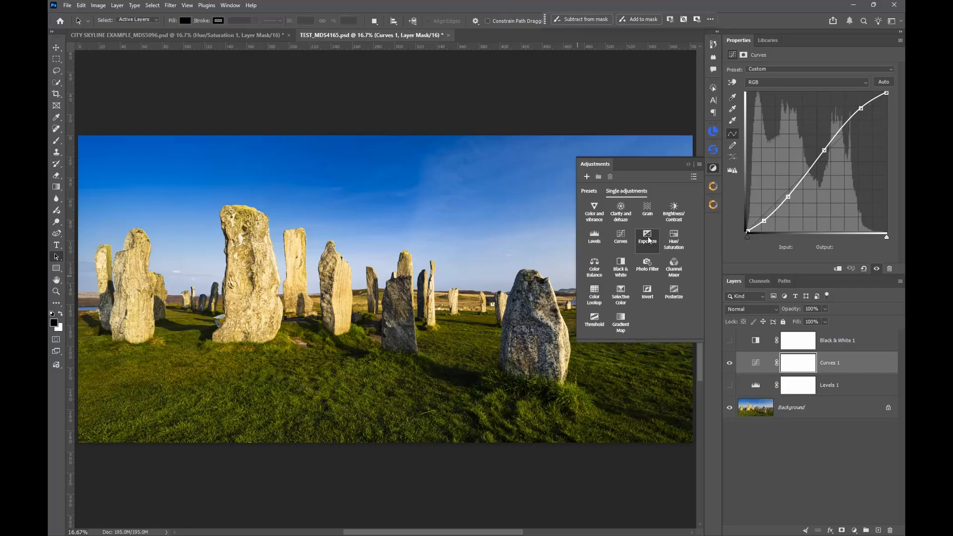
# Step: Add a Hue/Saturation adjustment layer above Curves 1 and review the available adjustment types
pyautogui.click(677, 241)
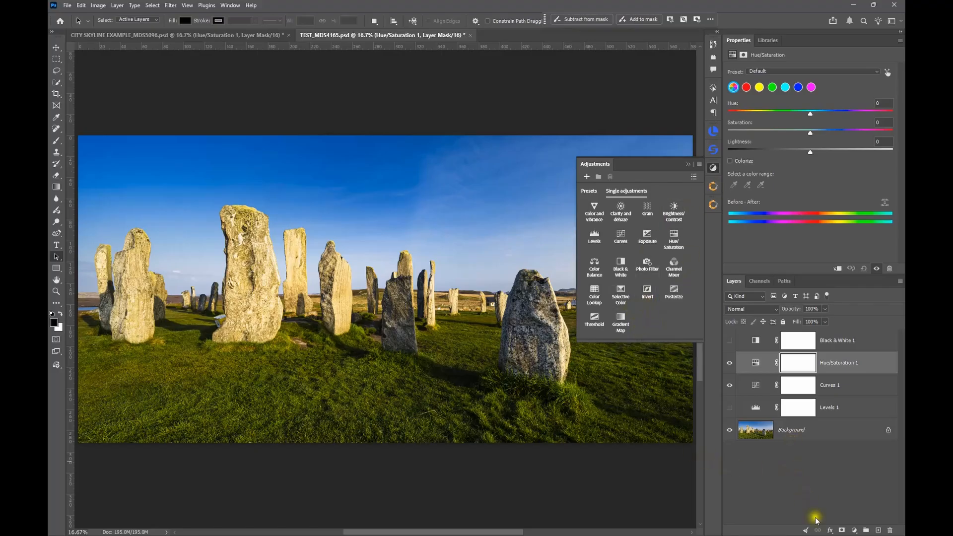
pyautogui.click(855, 530)
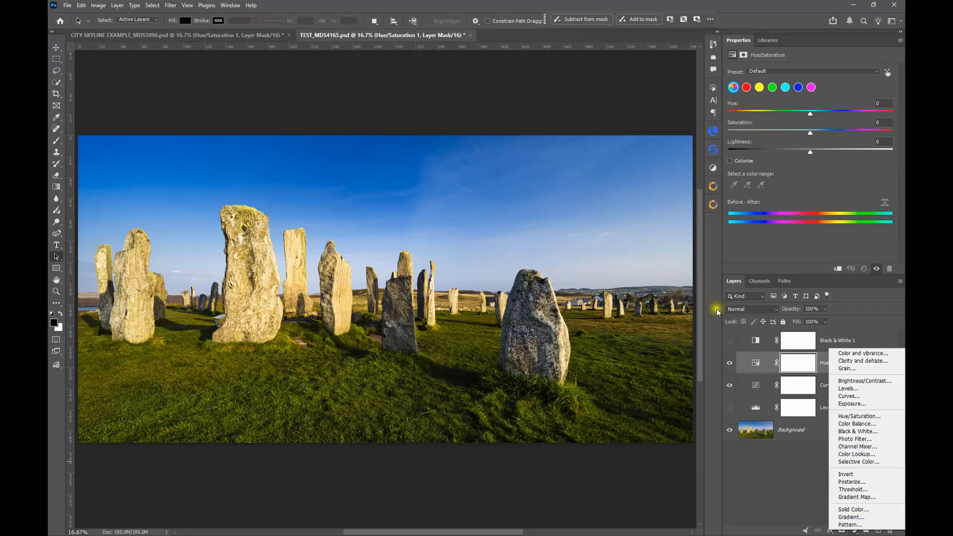
pyautogui.click(714, 170)
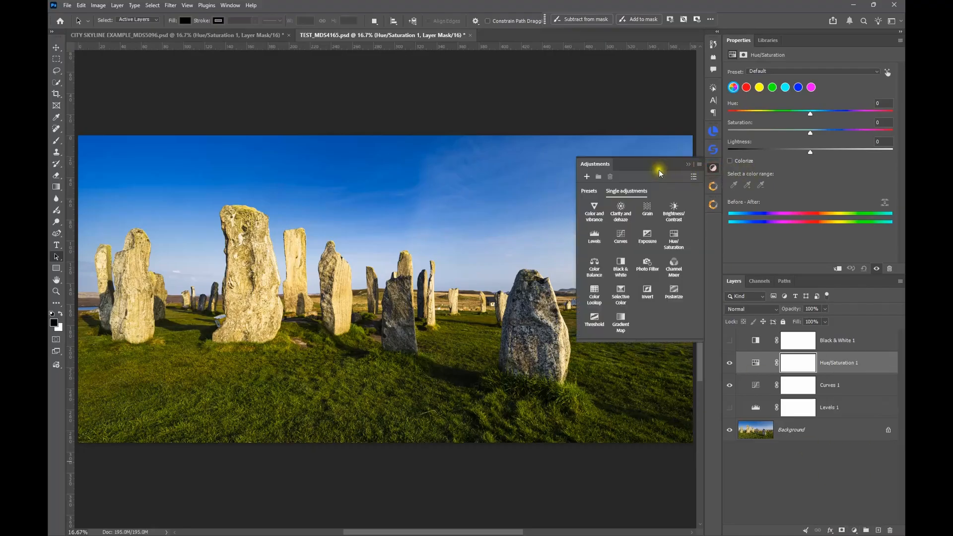